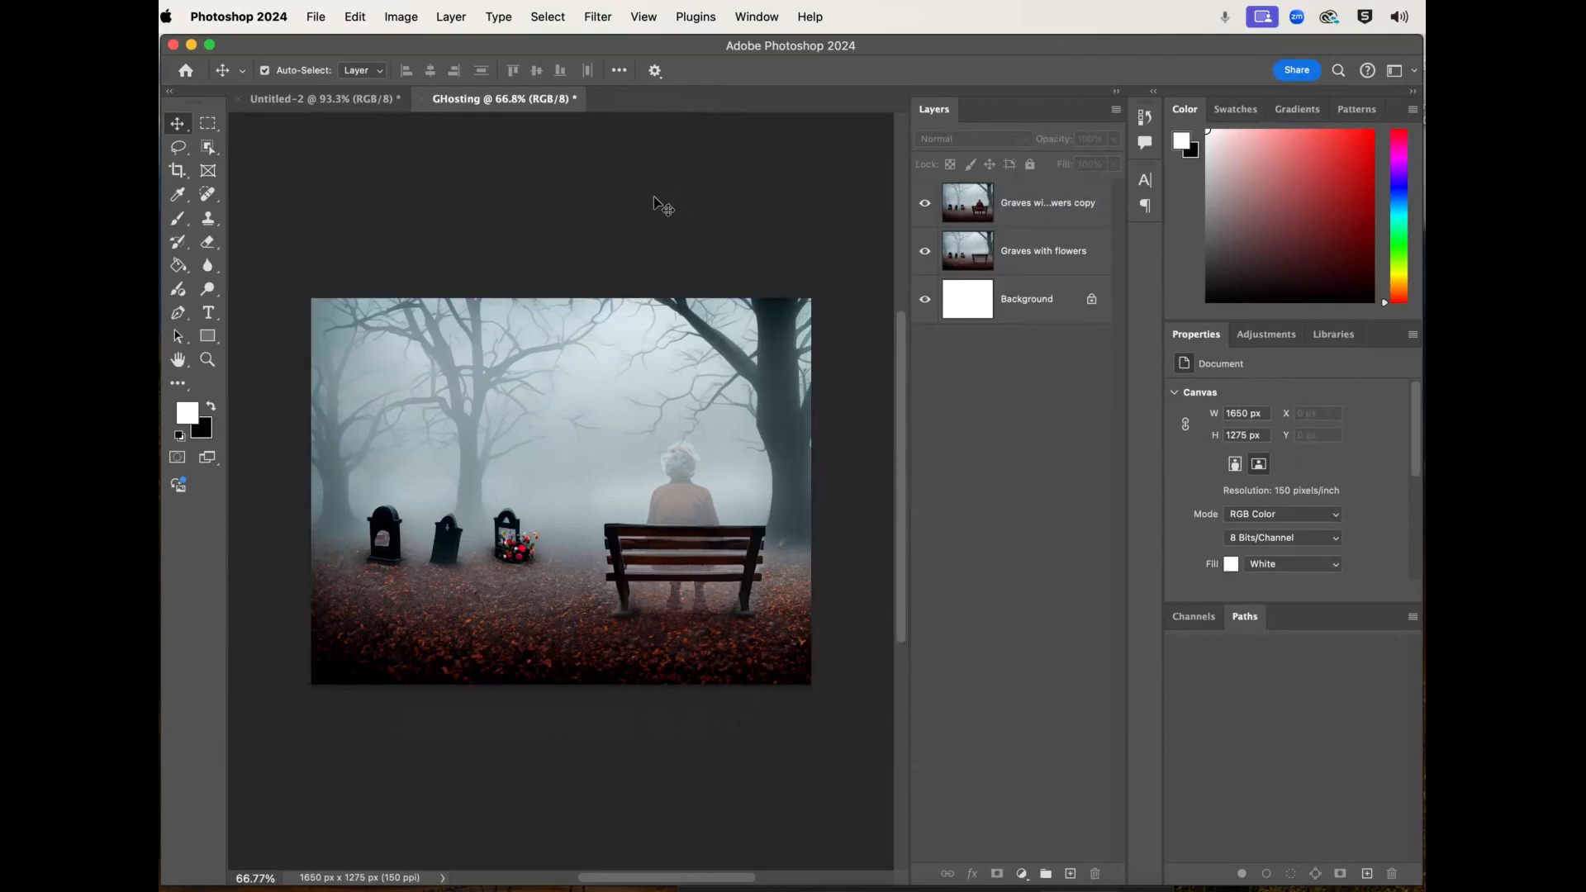
{"action": "left_click", "coordinate": [315, 17]}
{"action": "left_click", "coordinate": [325, 50]}
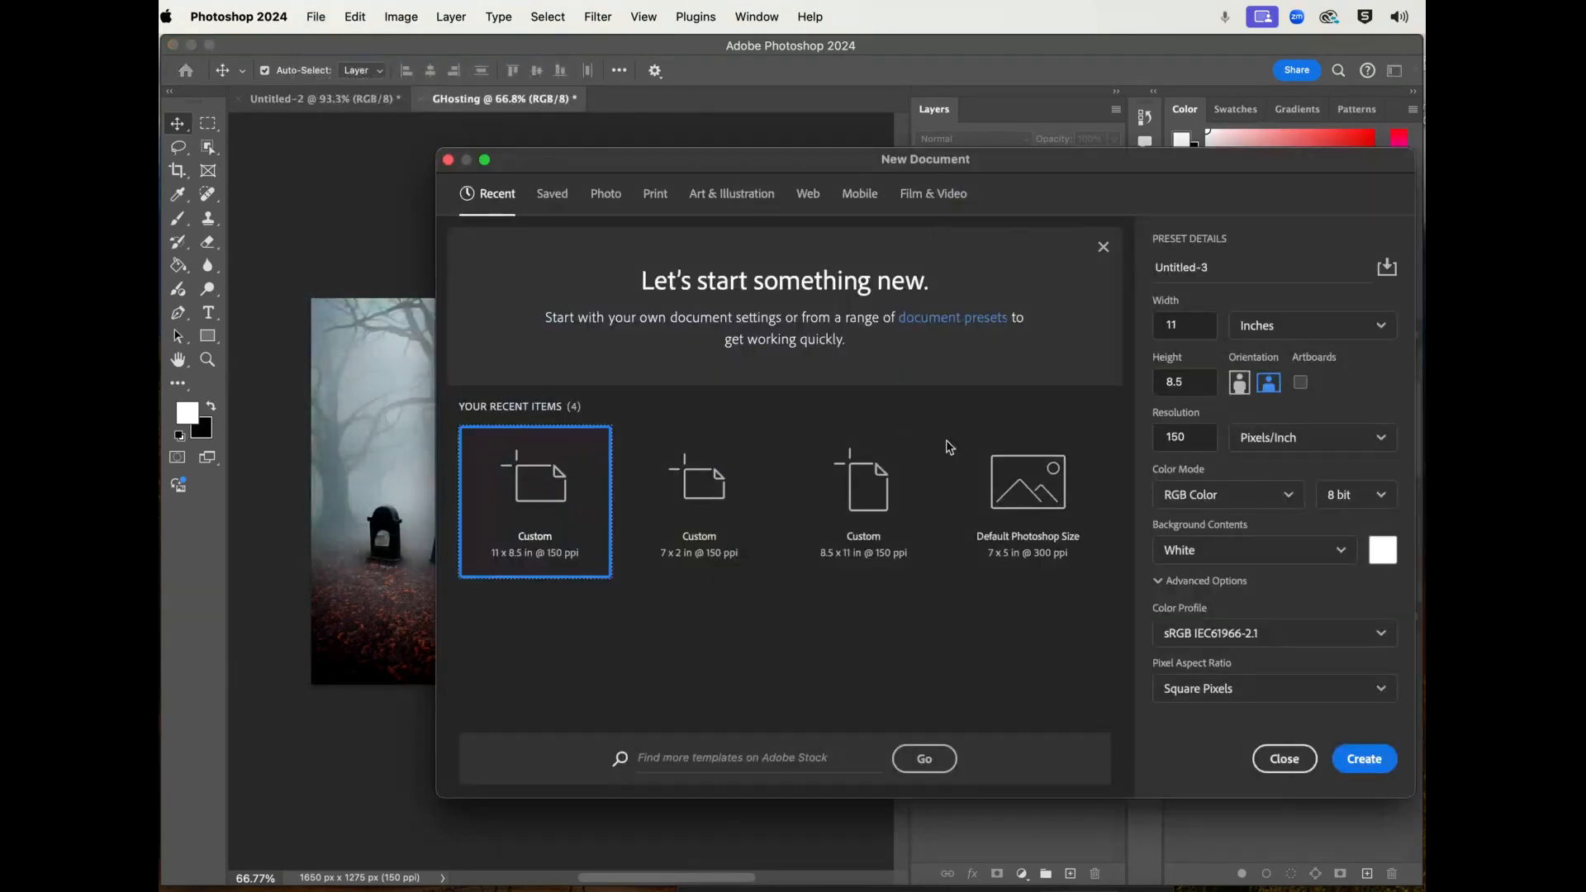
{"action": "left_click", "coordinate": [1240, 383]}
{"action": "left_click", "coordinate": [1270, 382]}
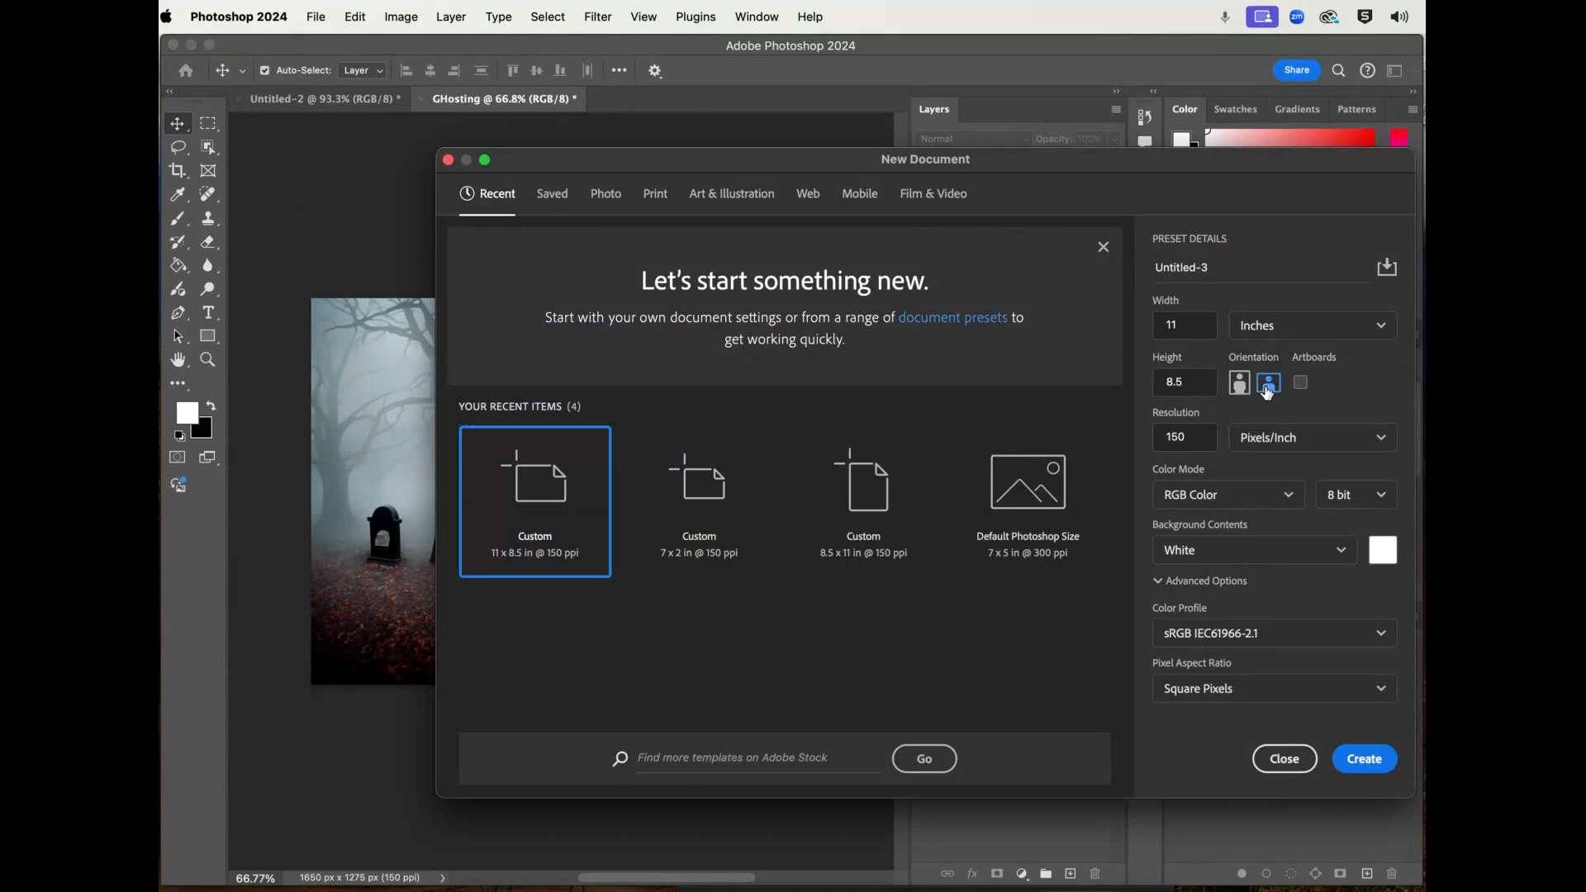
{"action": "left_click", "coordinate": [1195, 326]}
{"action": "type", "text": "10"}
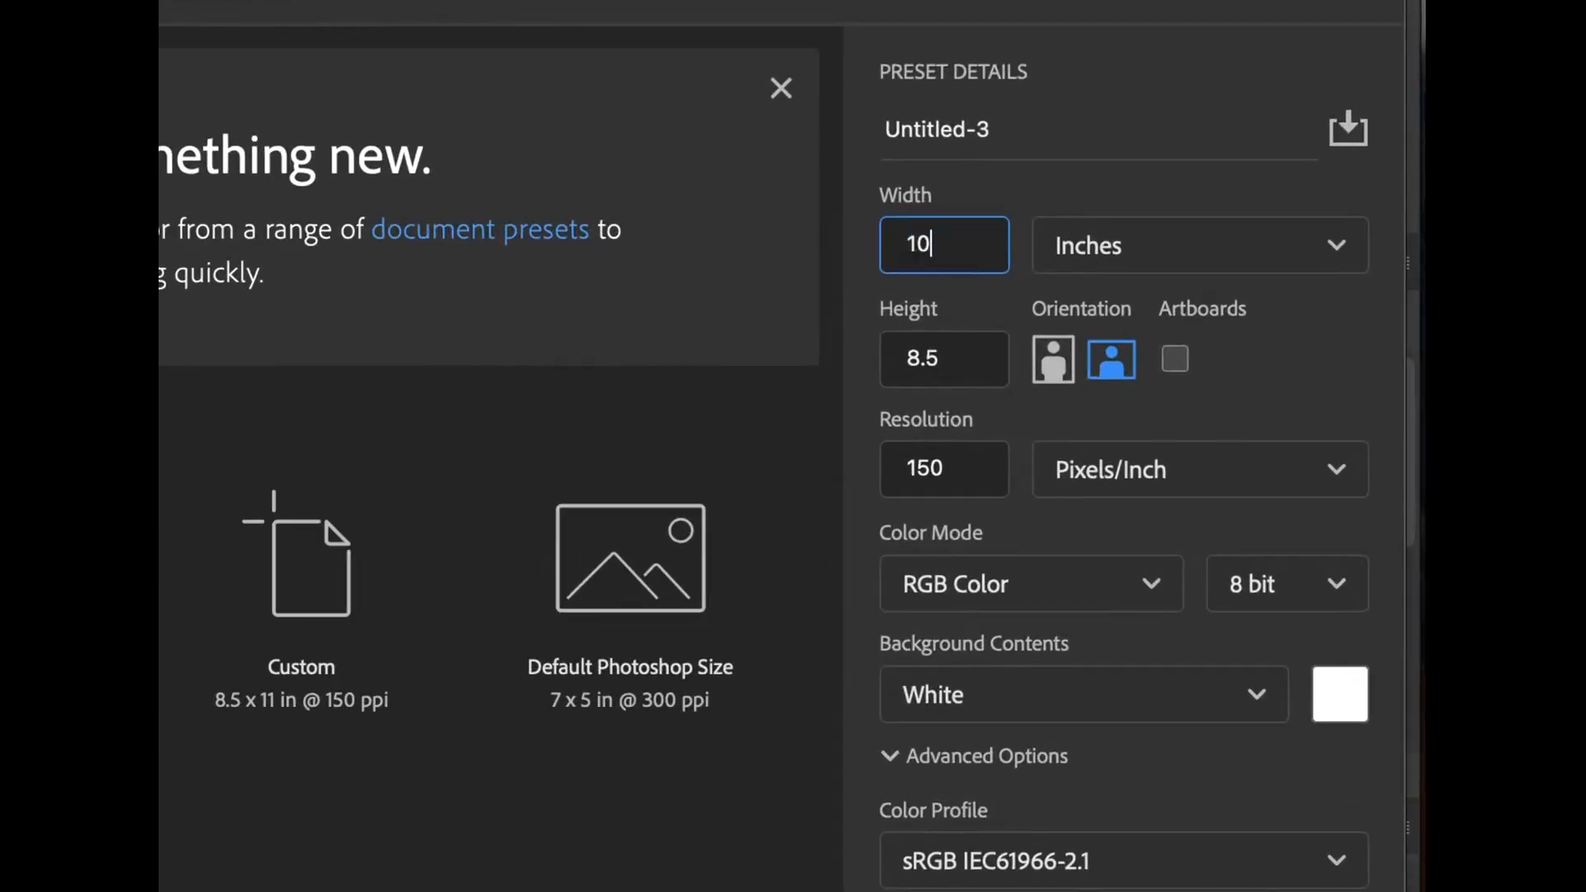
{"action": "left_click", "coordinate": [967, 369]}
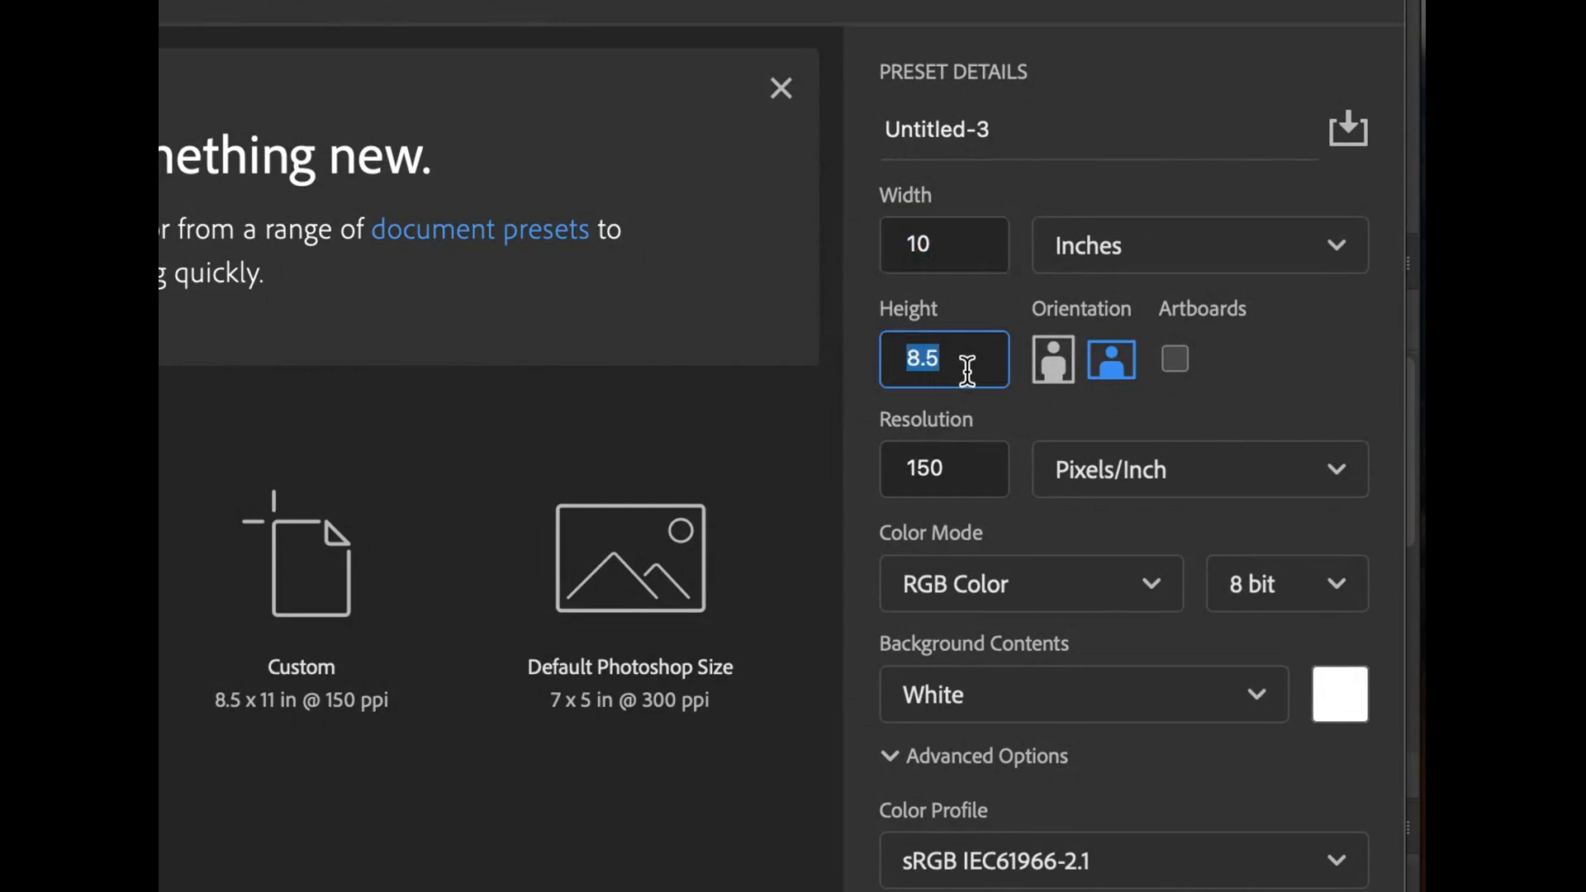
{"action": "type", "text": "8"}
{"action": "left_click", "coordinate": [1157, 245]}
{"action": "left_click", "coordinate": [1152, 241]}
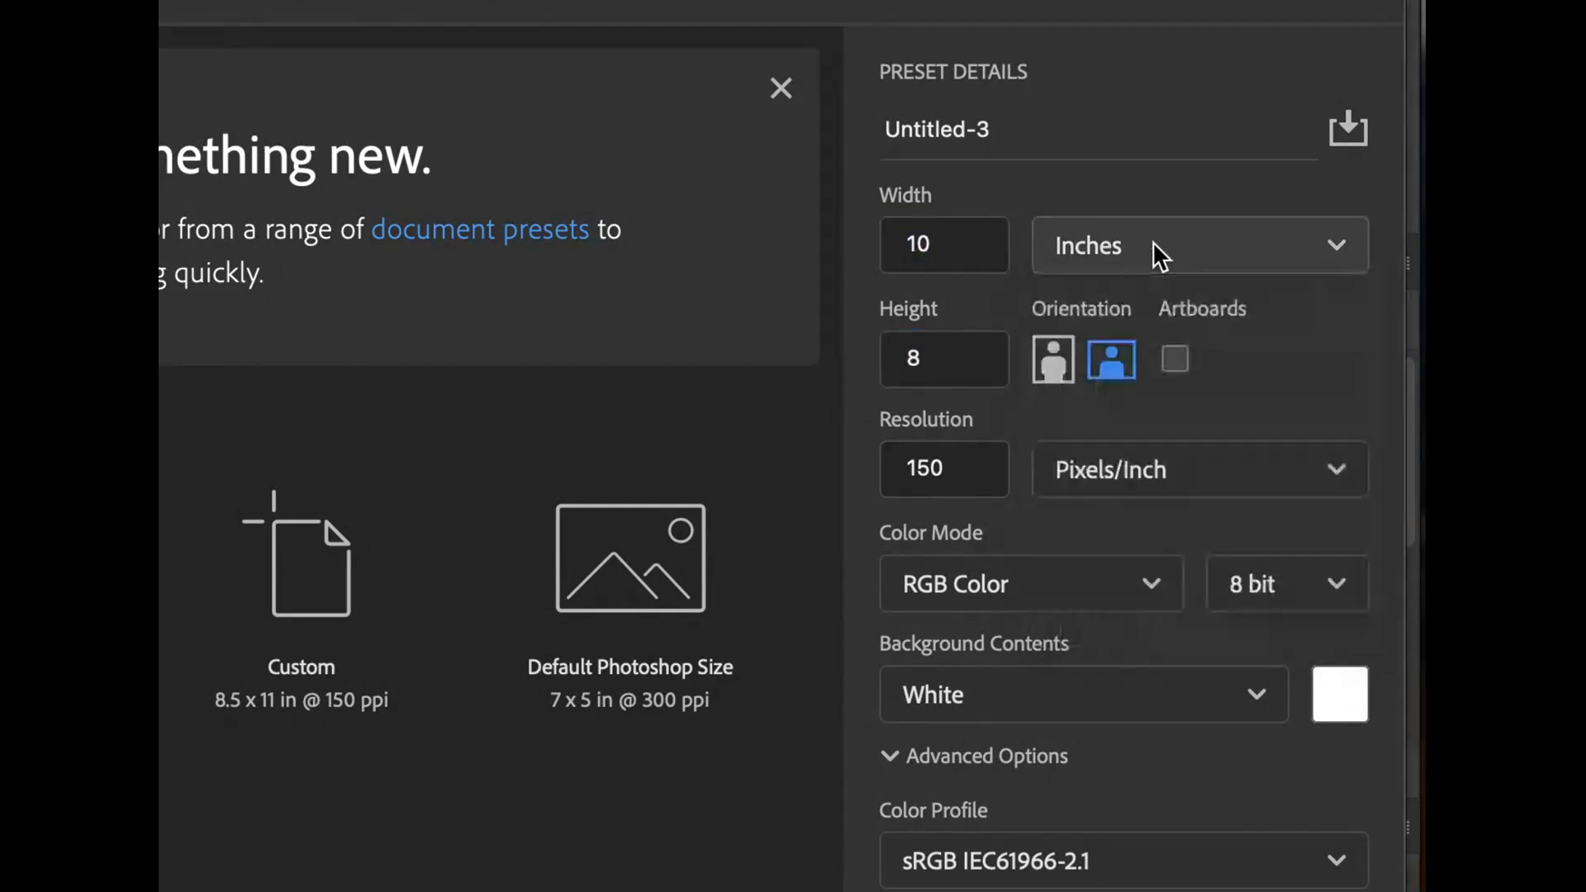
{"action": "left_click", "coordinate": [1043, 138]}
{"action": "type", "text": "GHOSTING"}
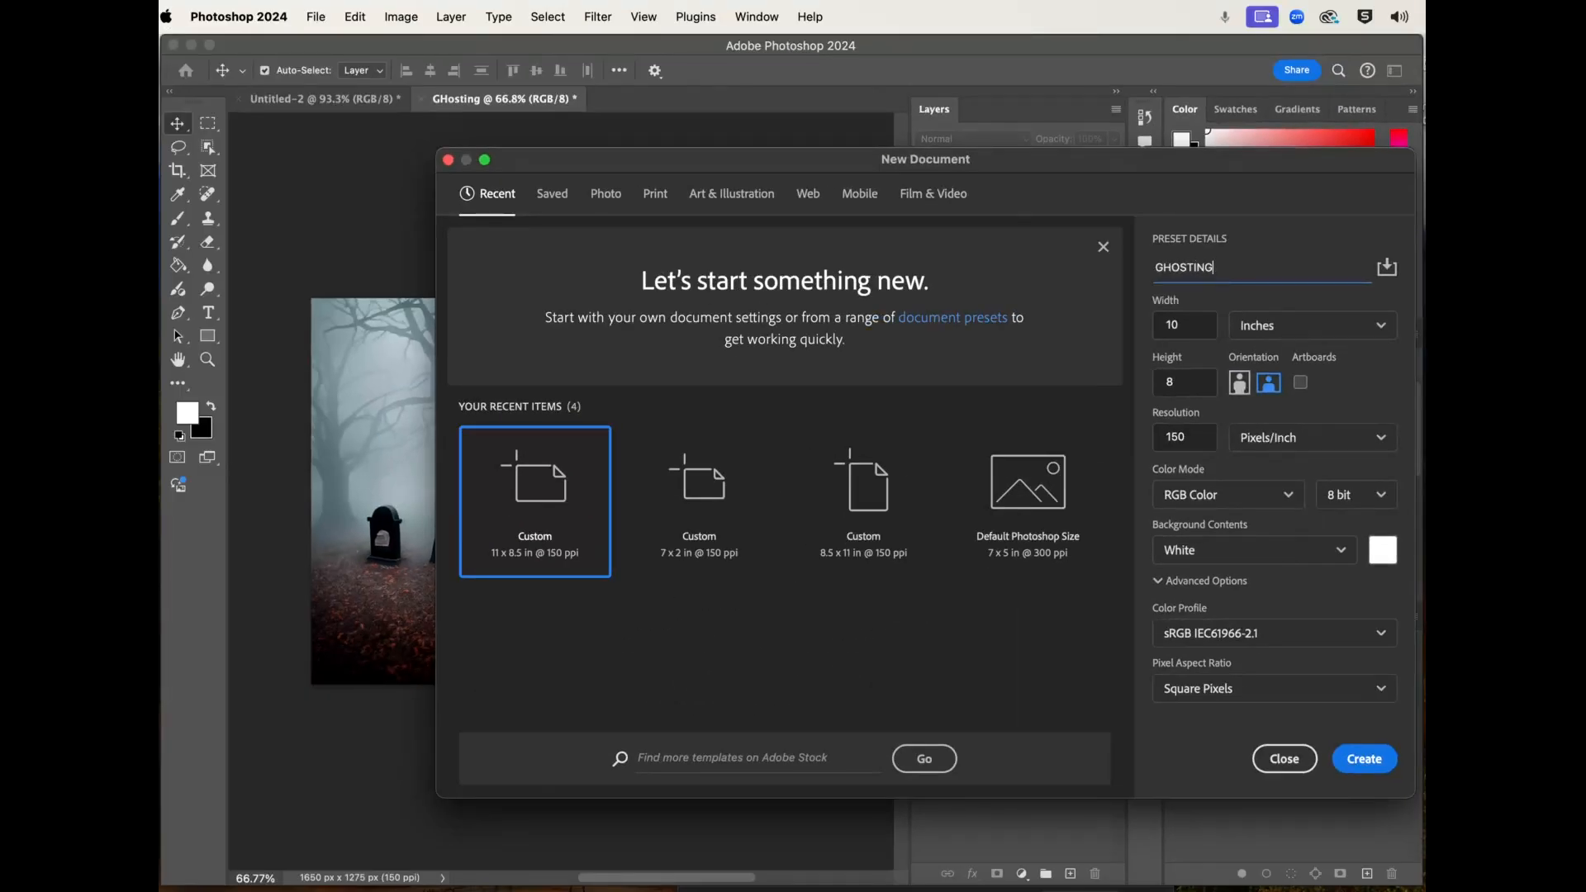
{"action": "left_click", "coordinate": [1285, 760]}
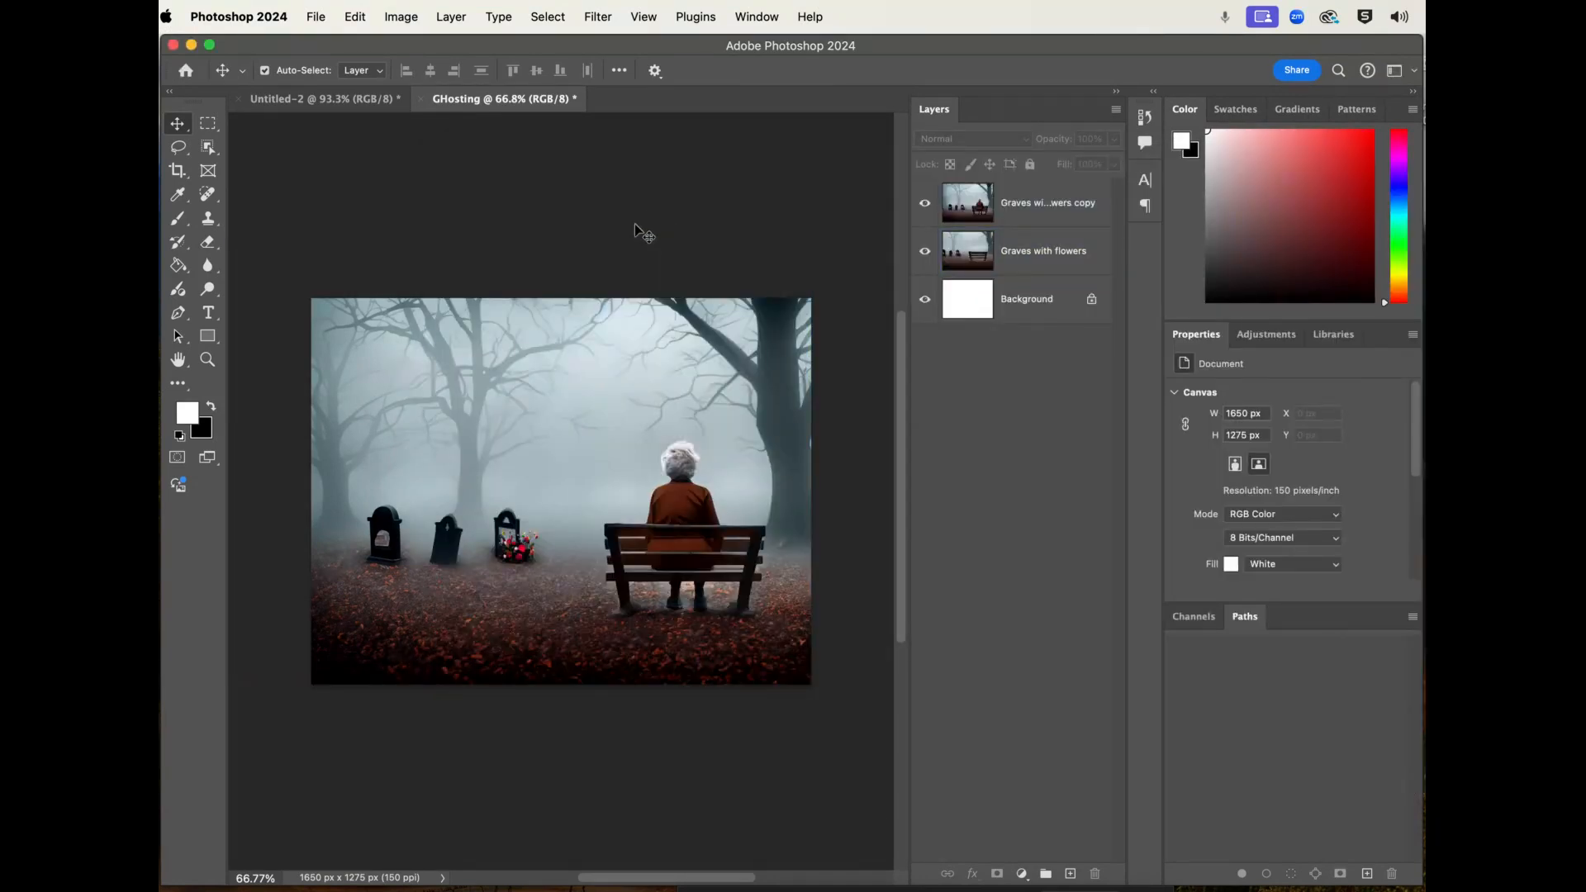
- Compare the two graveyard layers by hiding and showing the "Graves with flowers copy" layer repeatedly
{"action": "left_click", "coordinate": [1001, 238]}
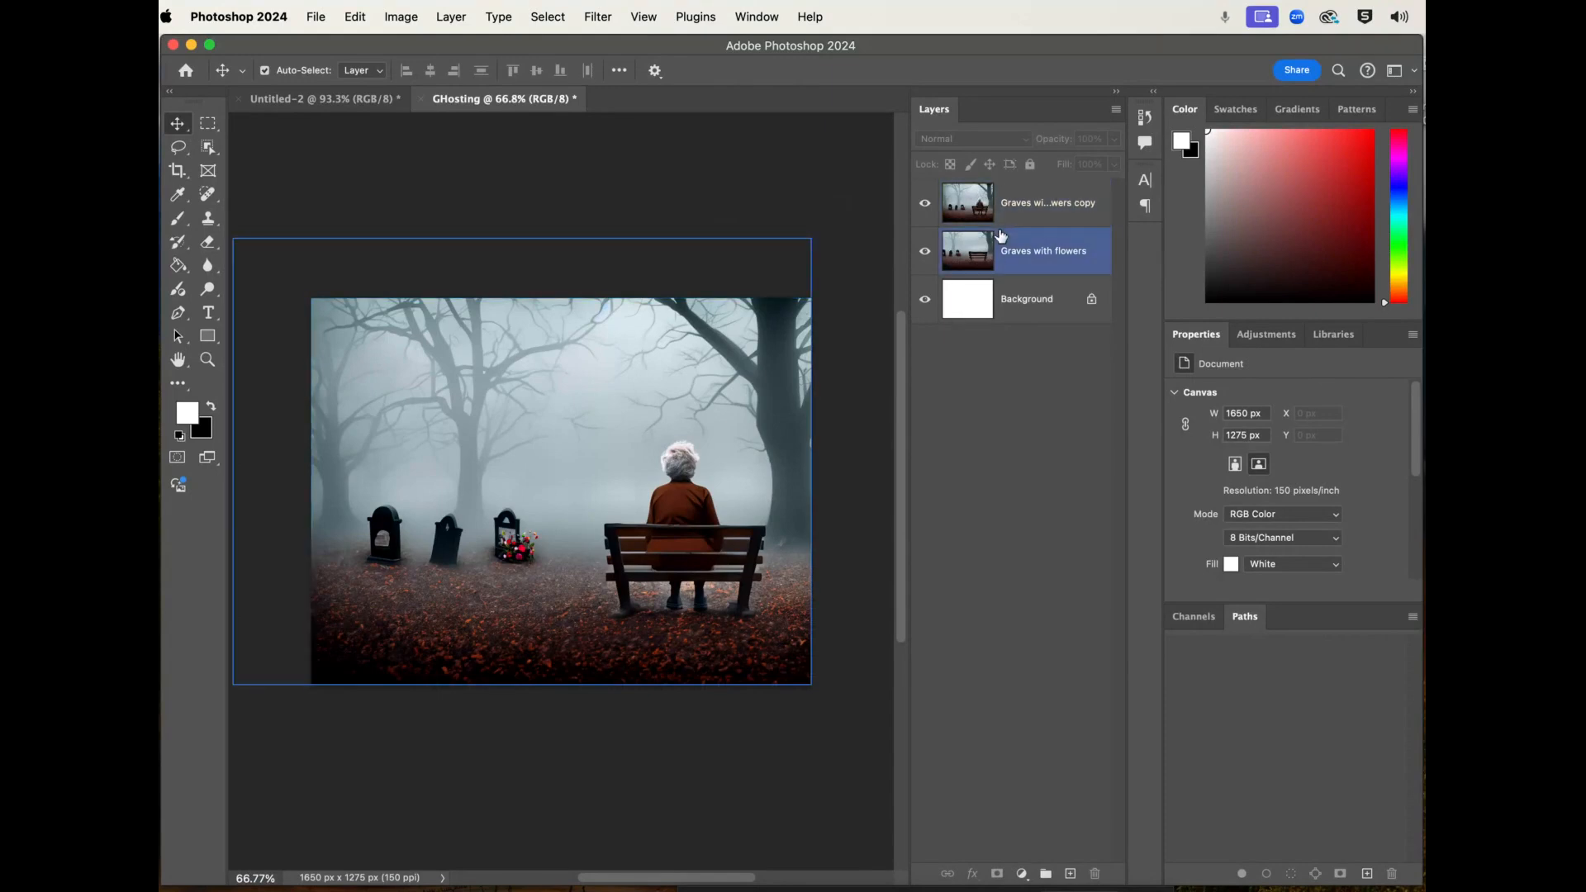
{"action": "left_click", "coordinate": [1003, 214]}
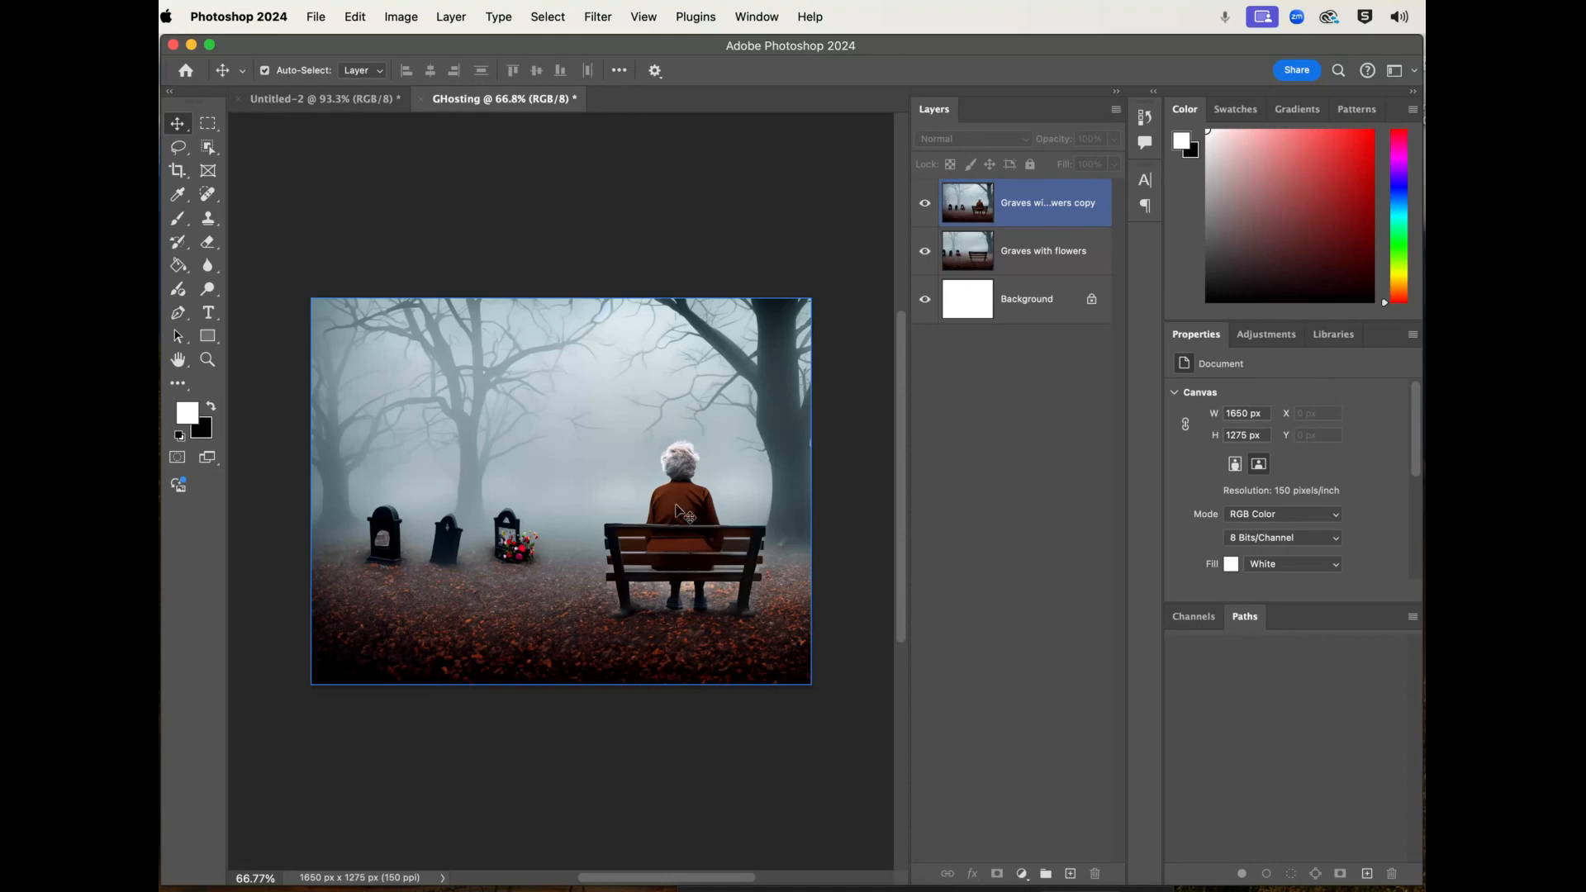
{"action": "left_click", "coordinate": [927, 207]}
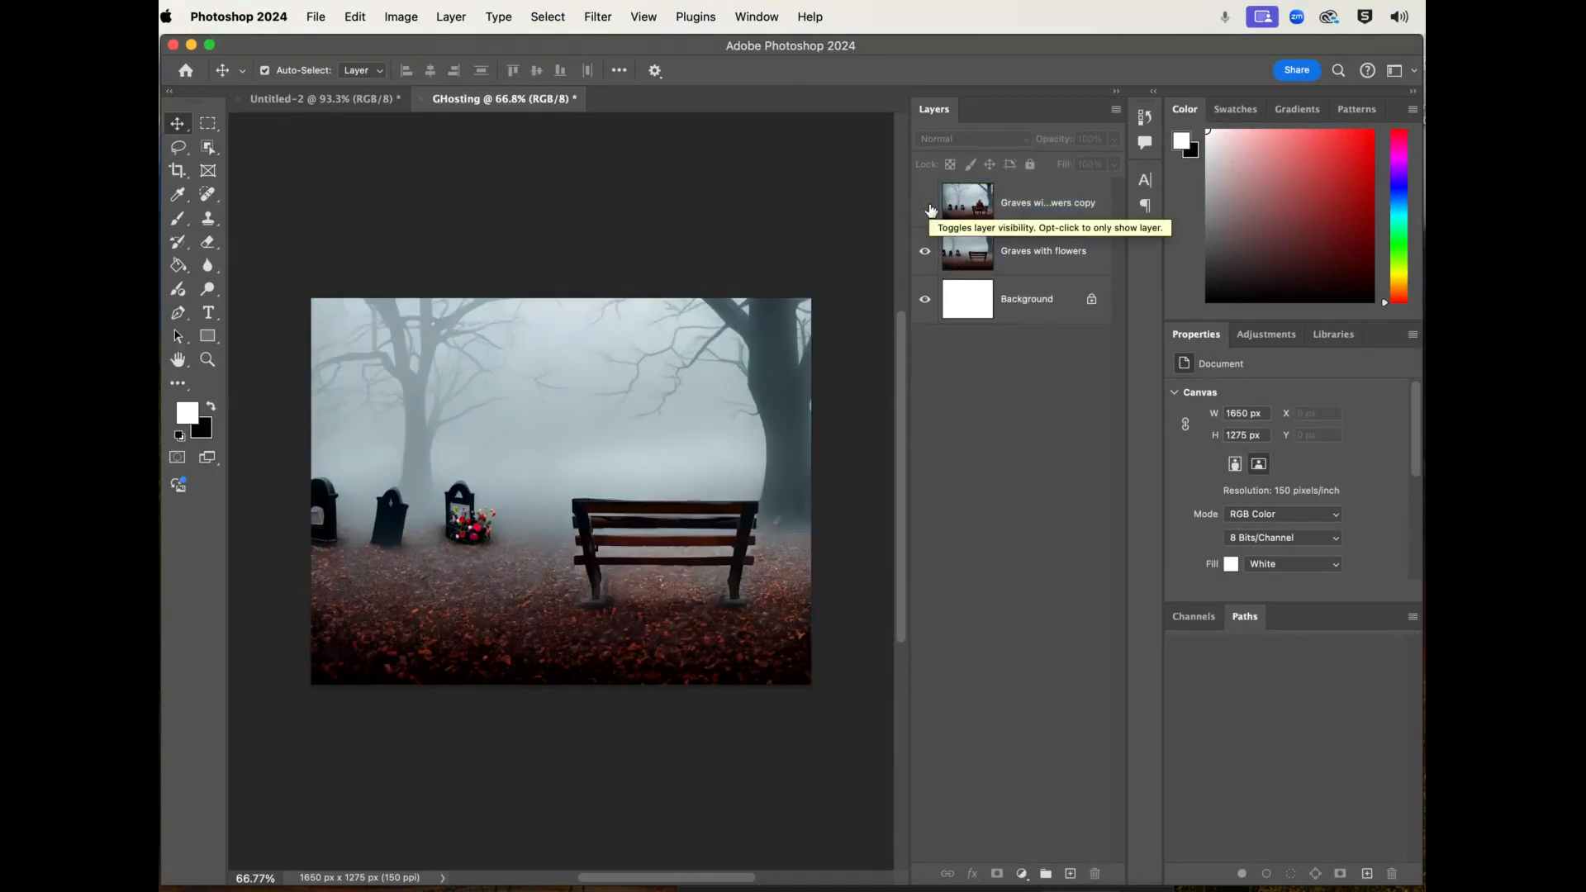
{"action": "left_click", "coordinate": [927, 205]}
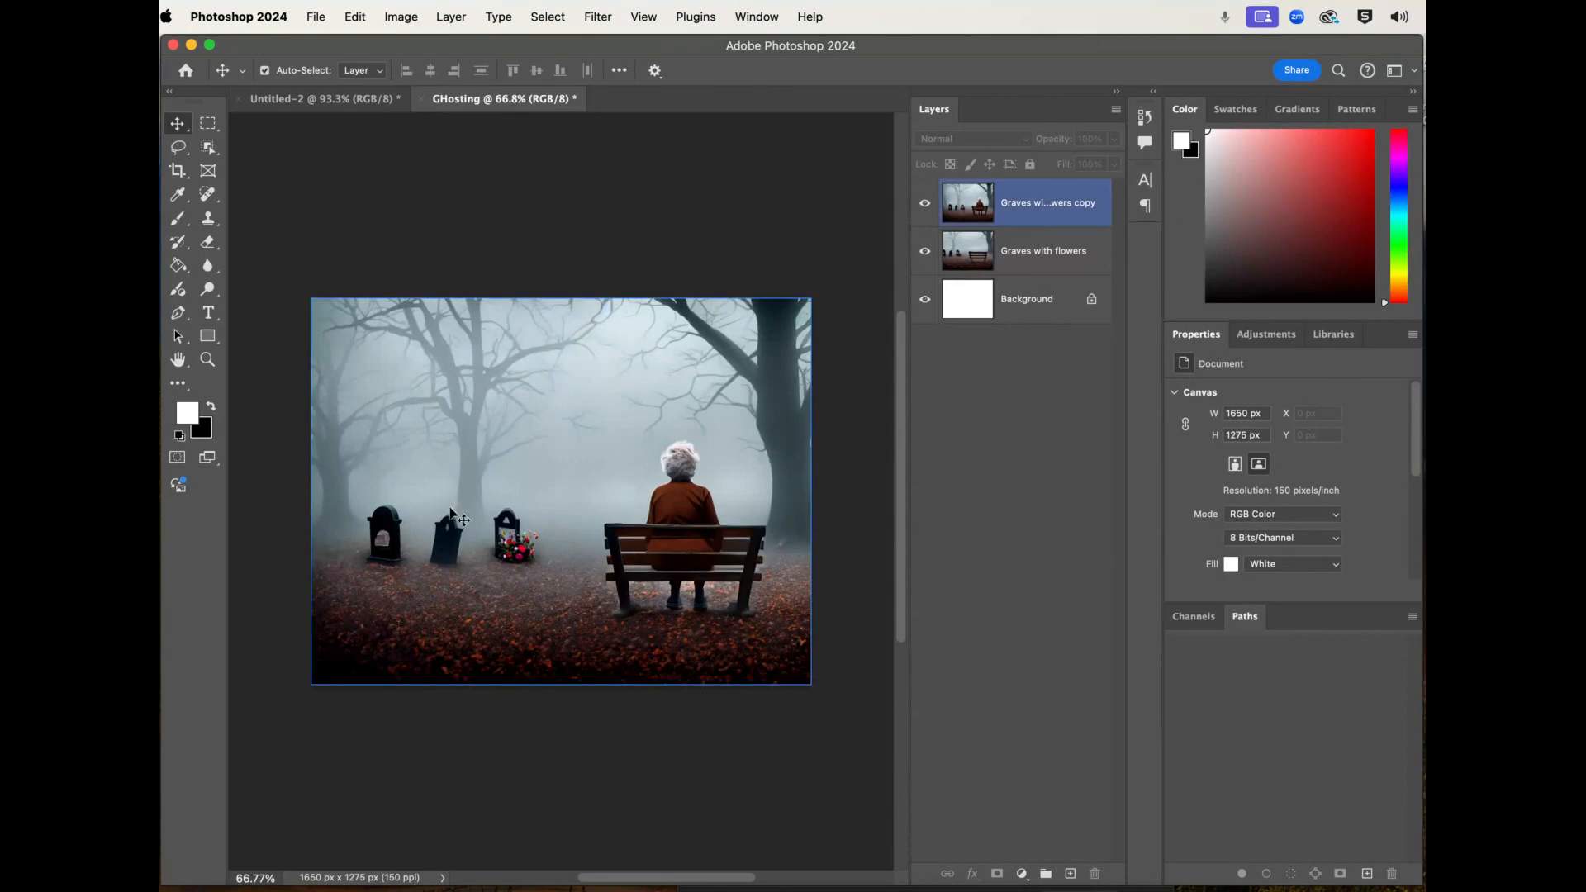
{"action": "left_click", "coordinate": [927, 203]}
{"action": "left_click", "coordinate": [924, 205]}
{"action": "left_click", "coordinate": [1070, 259]}
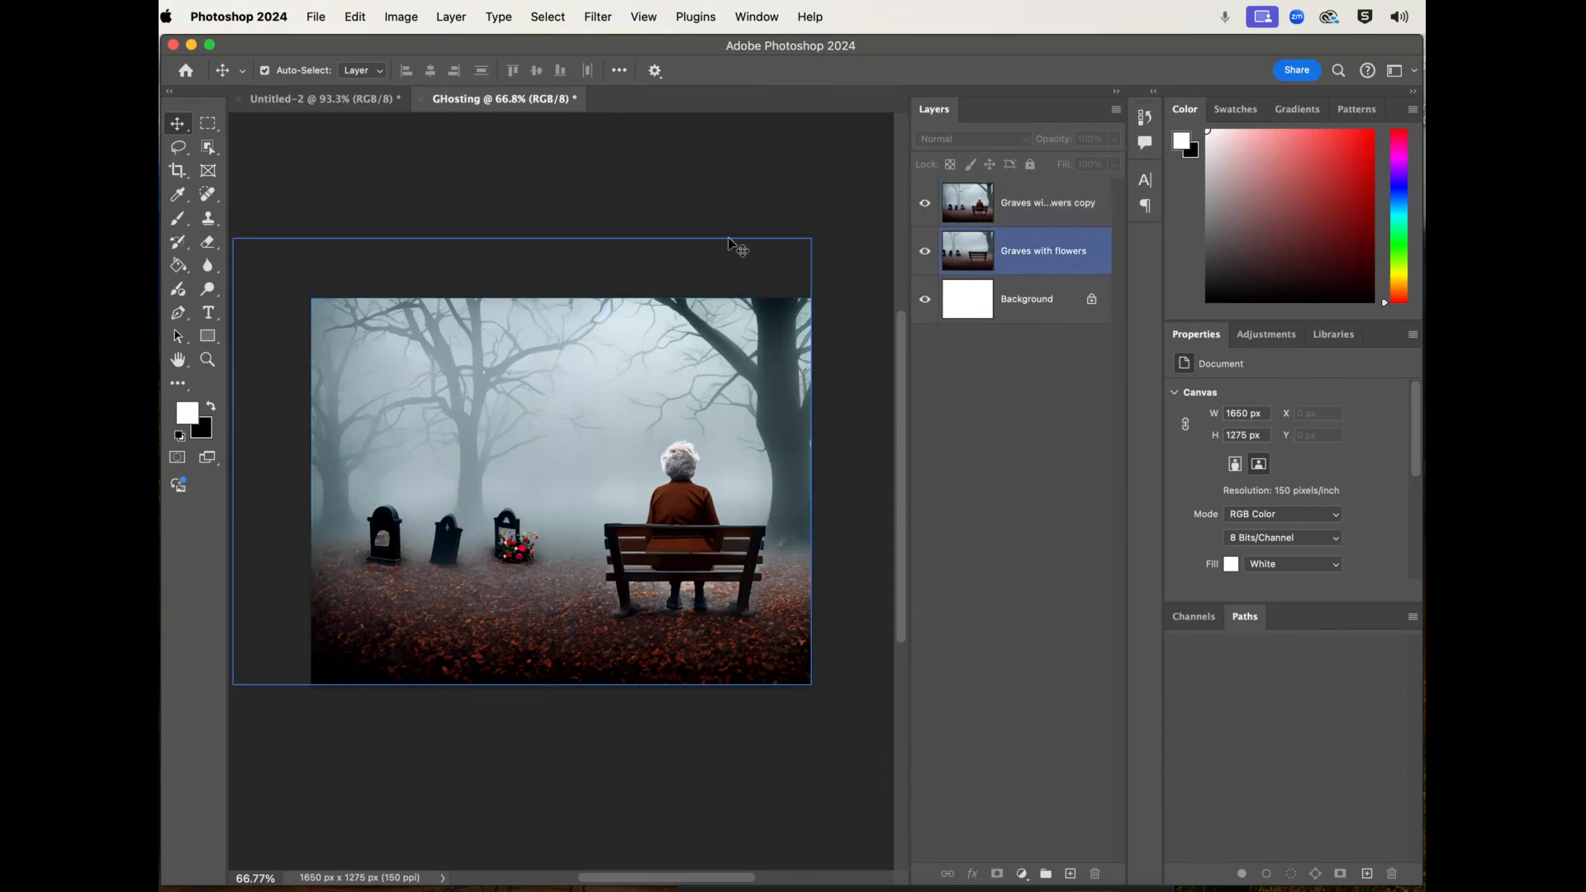
- Lower the opacity of the "Graves with flowers copy" layer to 43% to see the layer beneath
{"action": "left_click", "coordinate": [681, 361]}
{"action": "left_click", "coordinate": [1114, 140]}
{"action": "left_click_drag", "start_coordinate": [1115, 168], "coordinate": [1065, 164]}
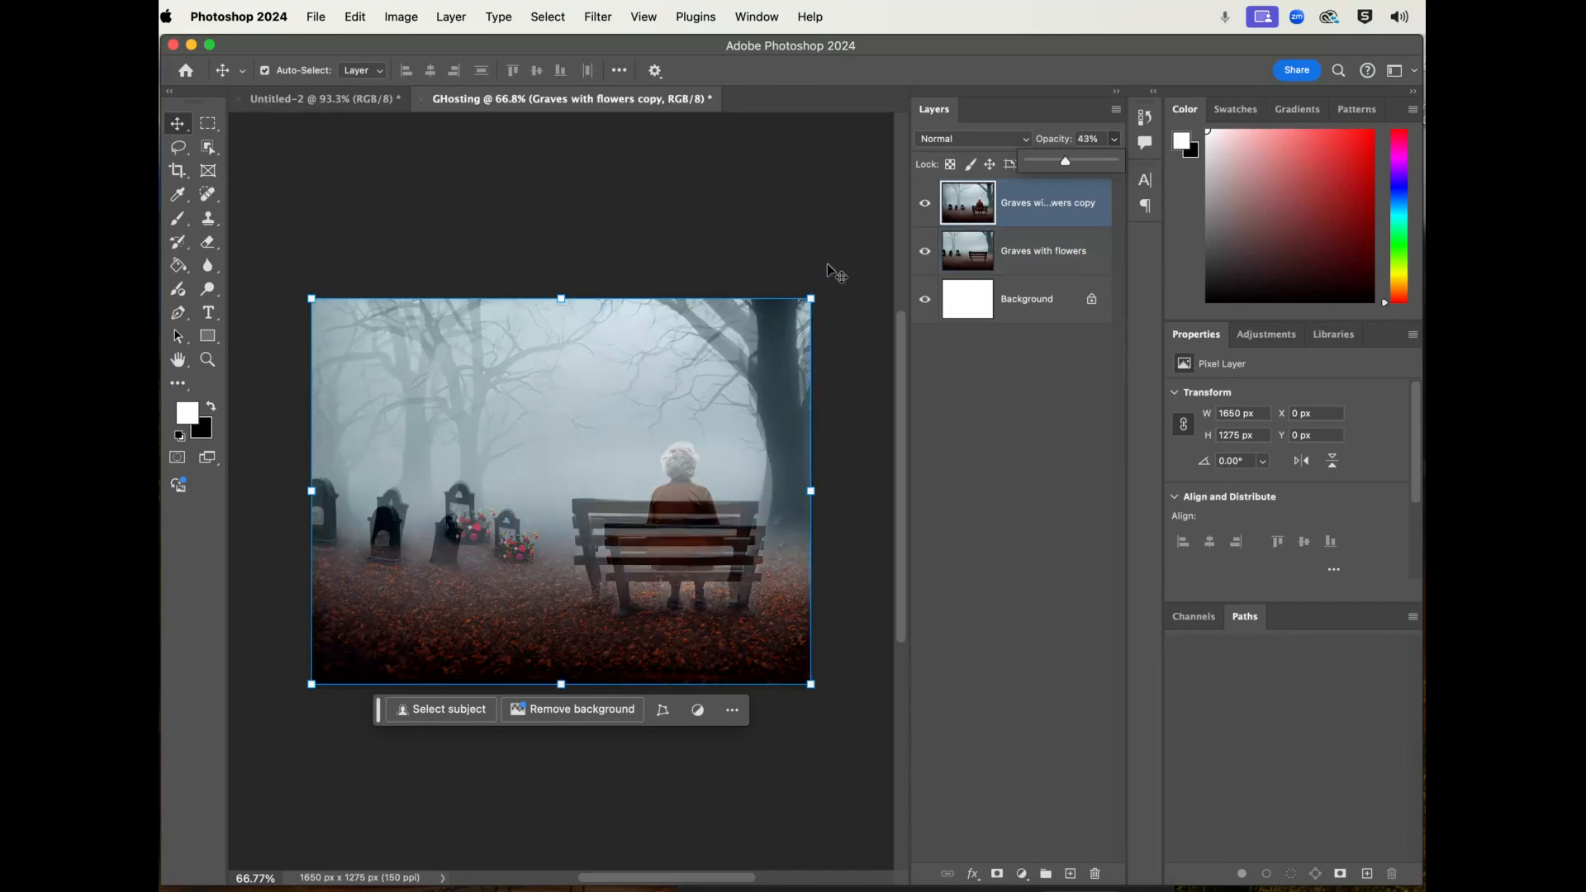
- Scale the "Graves with flowers" layer down to about 1651 x 1275 px so its bench and graves align with the copy
{"action": "left_click", "coordinate": [1041, 261]}
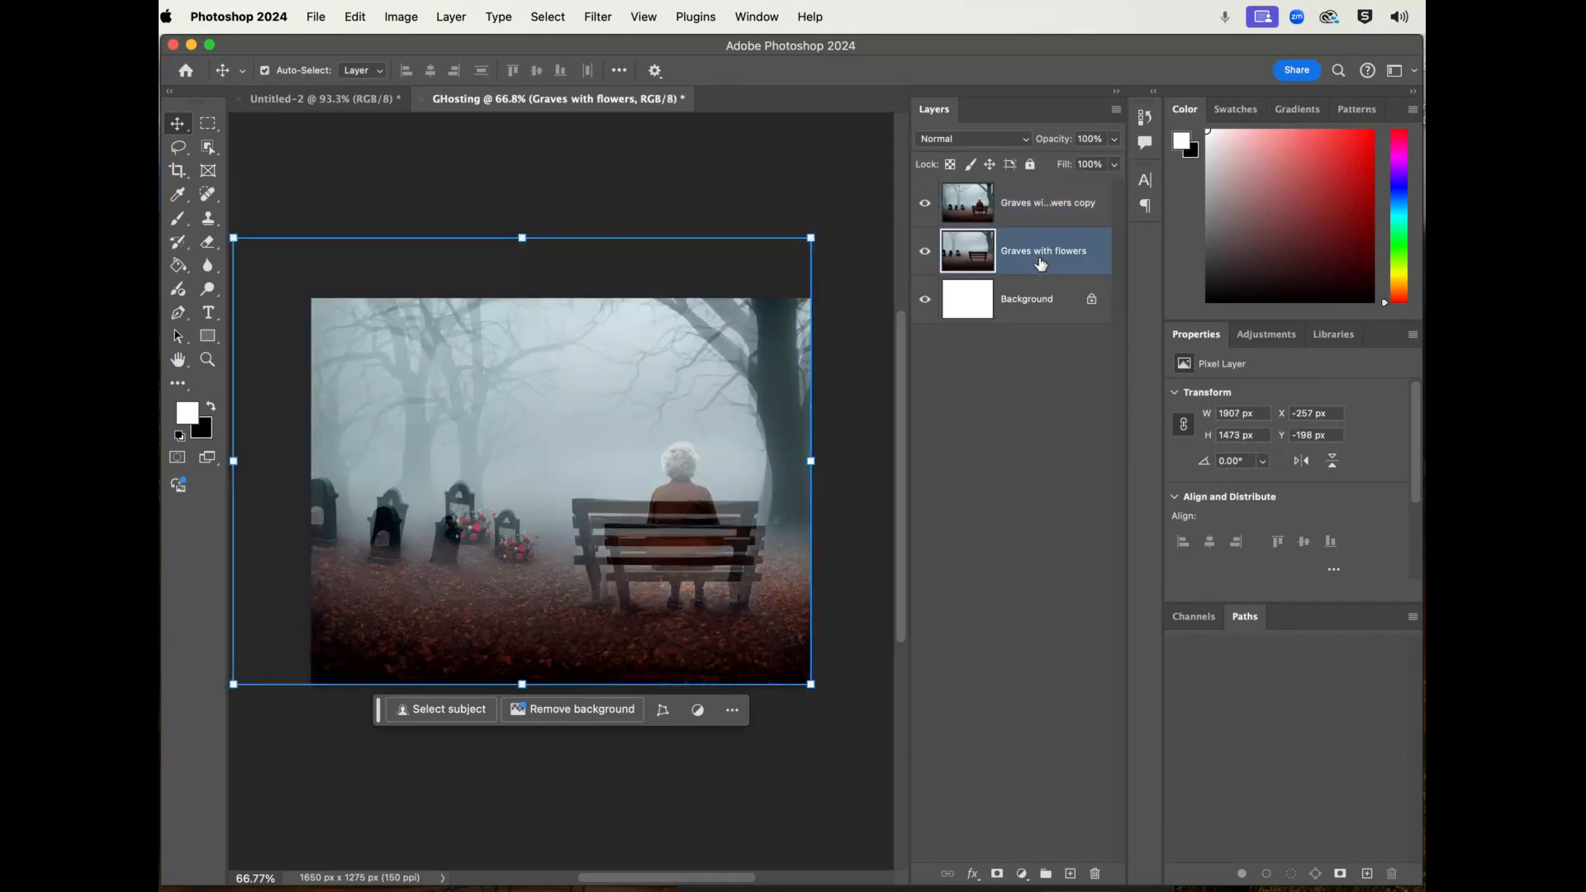
{"action": "left_click_drag", "start_coordinate": [233, 239], "coordinate": [326, 281]}
{"action": "key", "text": "Return"}
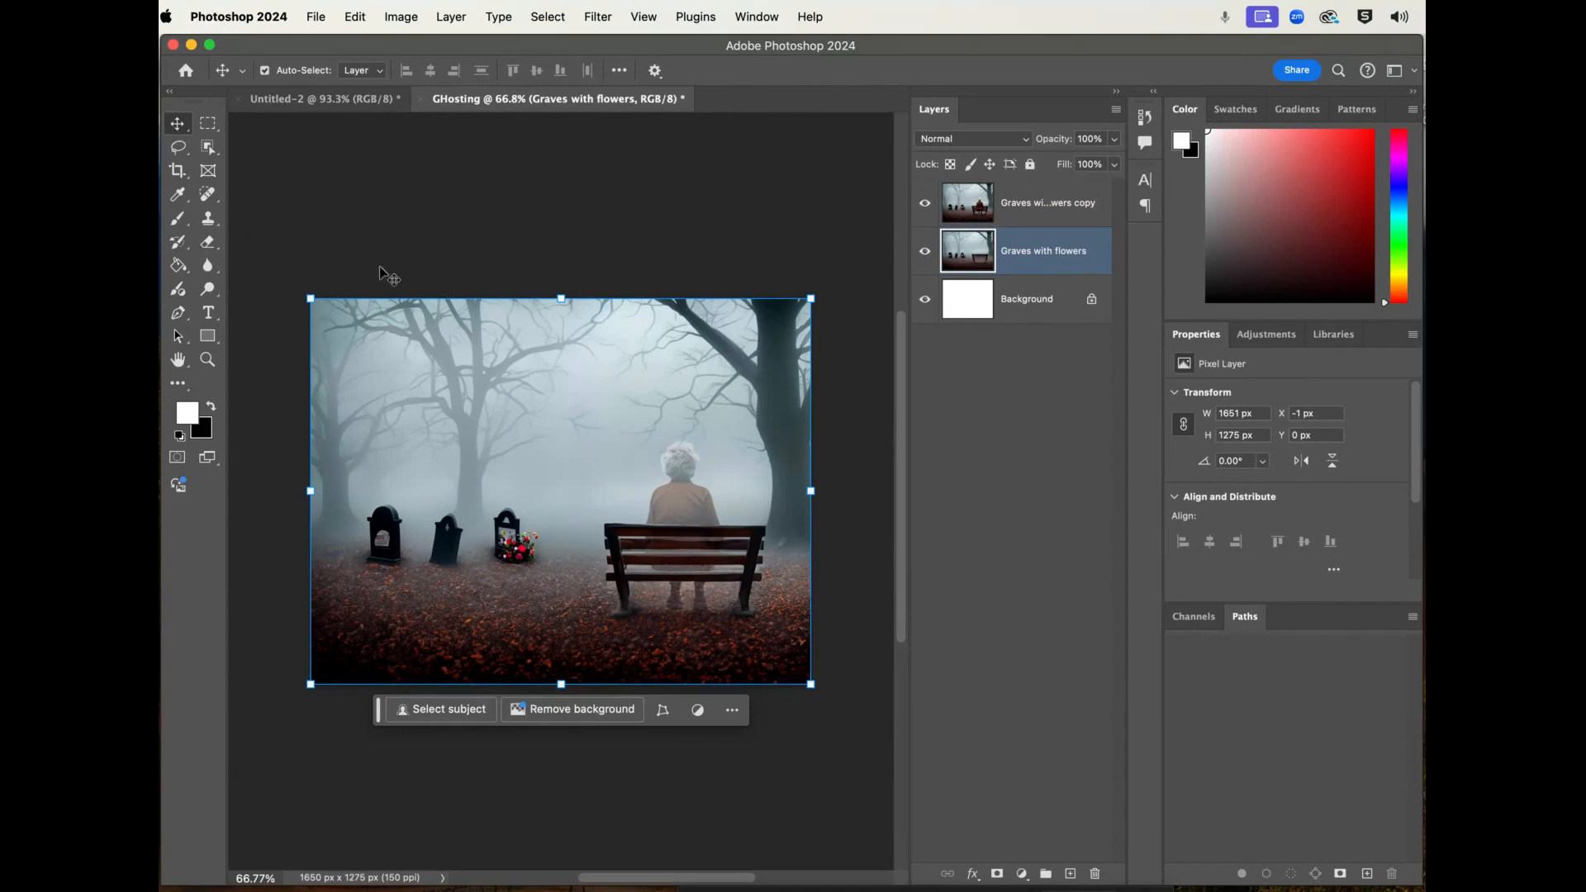
- Set the opacity of the "Graves with flowers copy" layer to 32% so the seated woman looks ghostly
{"action": "left_click", "coordinate": [1043, 212]}
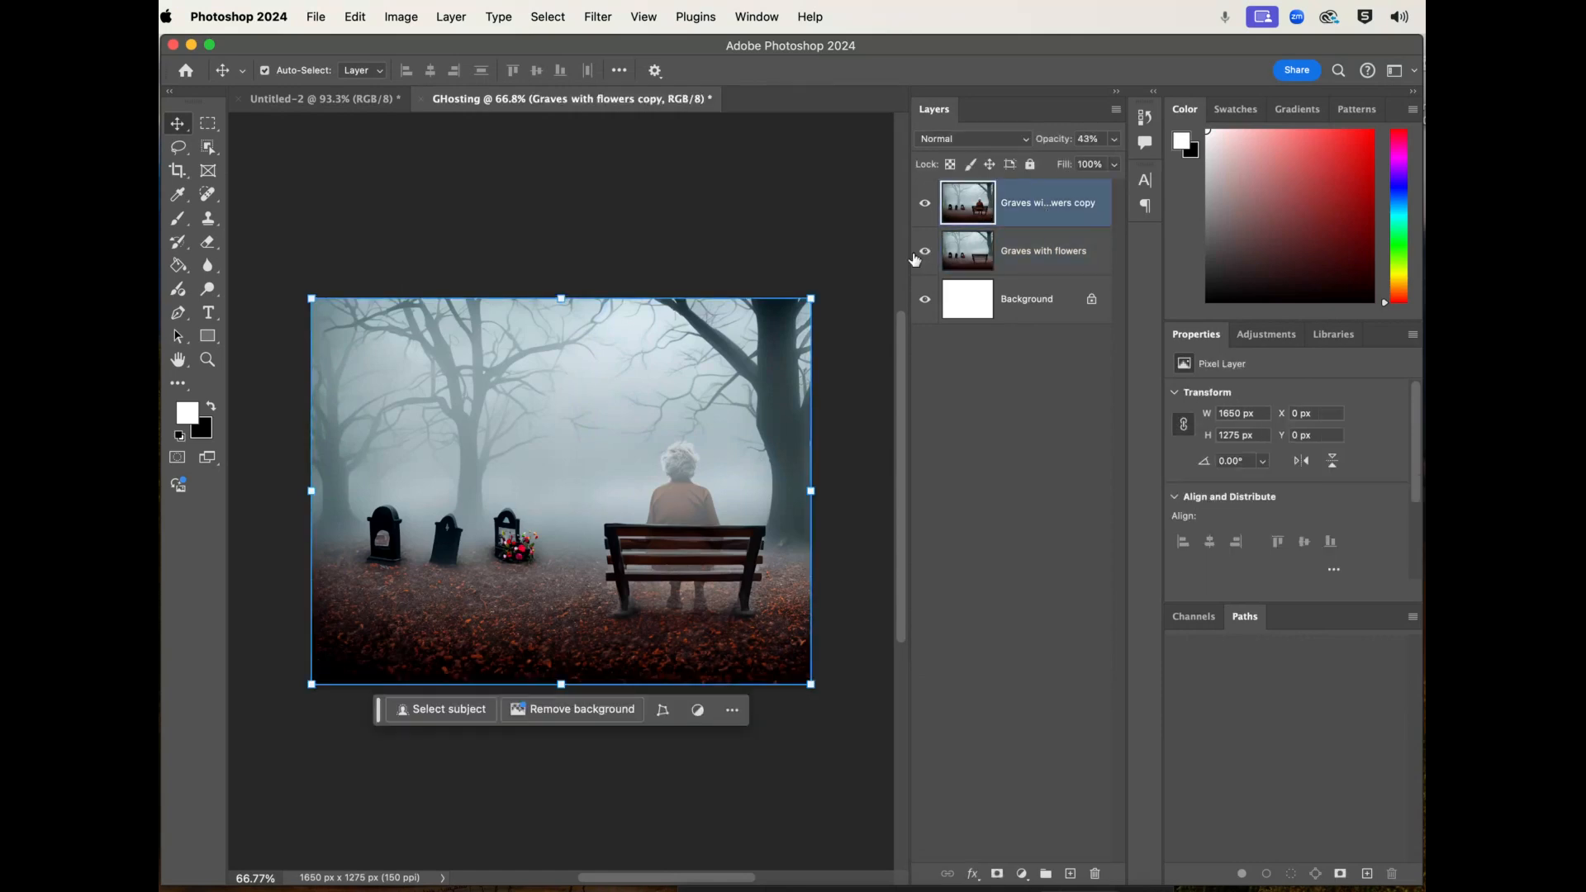
{"action": "left_click", "coordinate": [1115, 140]}
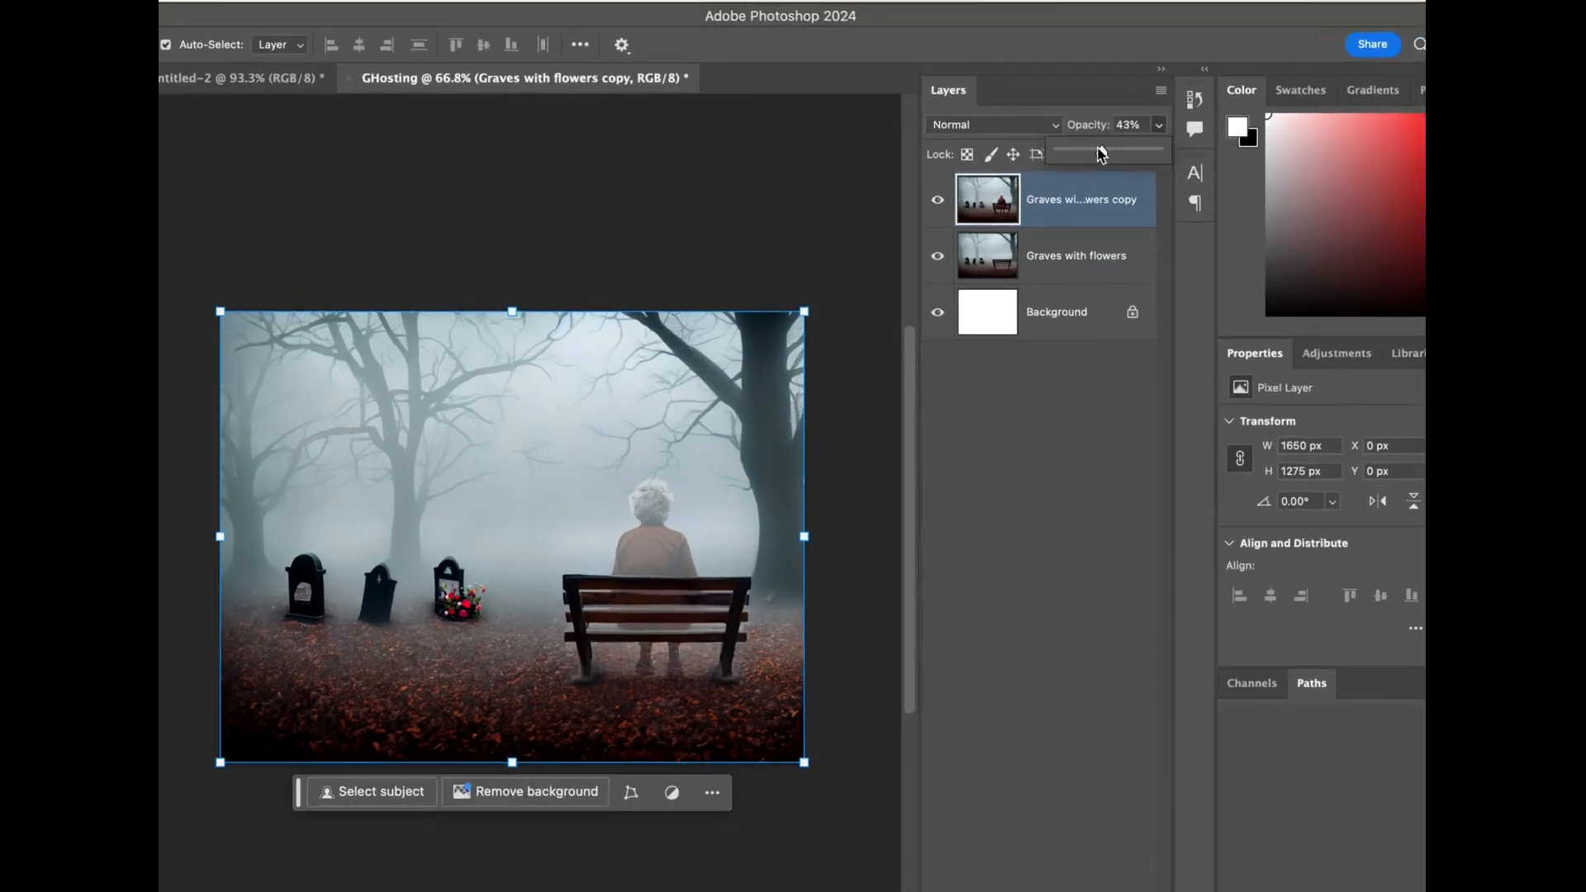
{"action": "left_click_drag", "start_coordinate": [1066, 161], "coordinate": [1046, 164]}
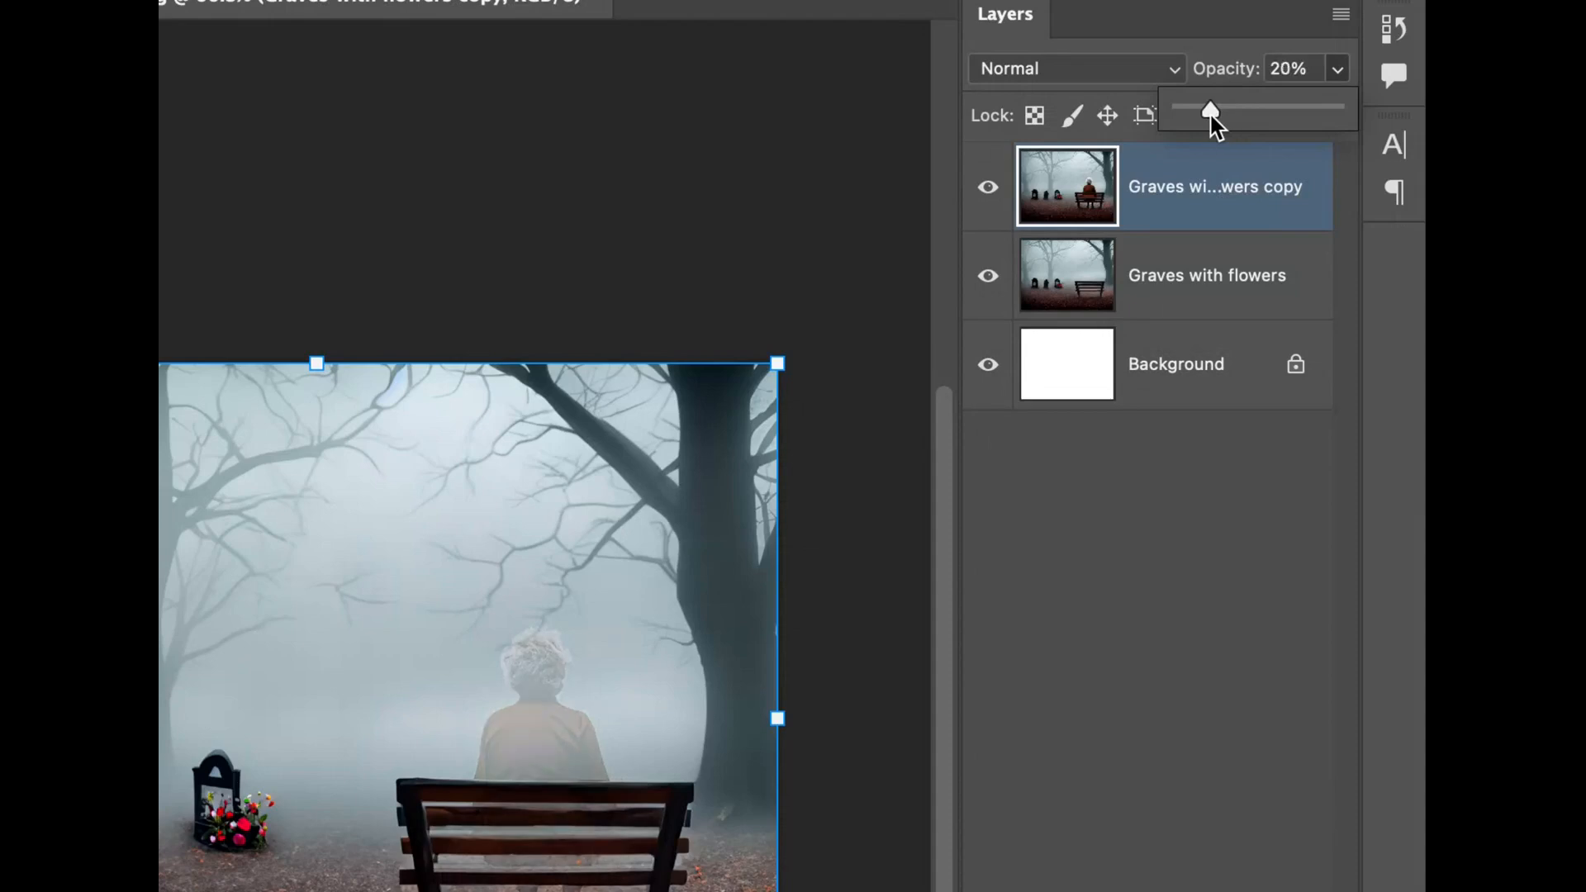
{"action": "left_click_drag", "start_coordinate": [1212, 116], "coordinate": [1198, 115]}
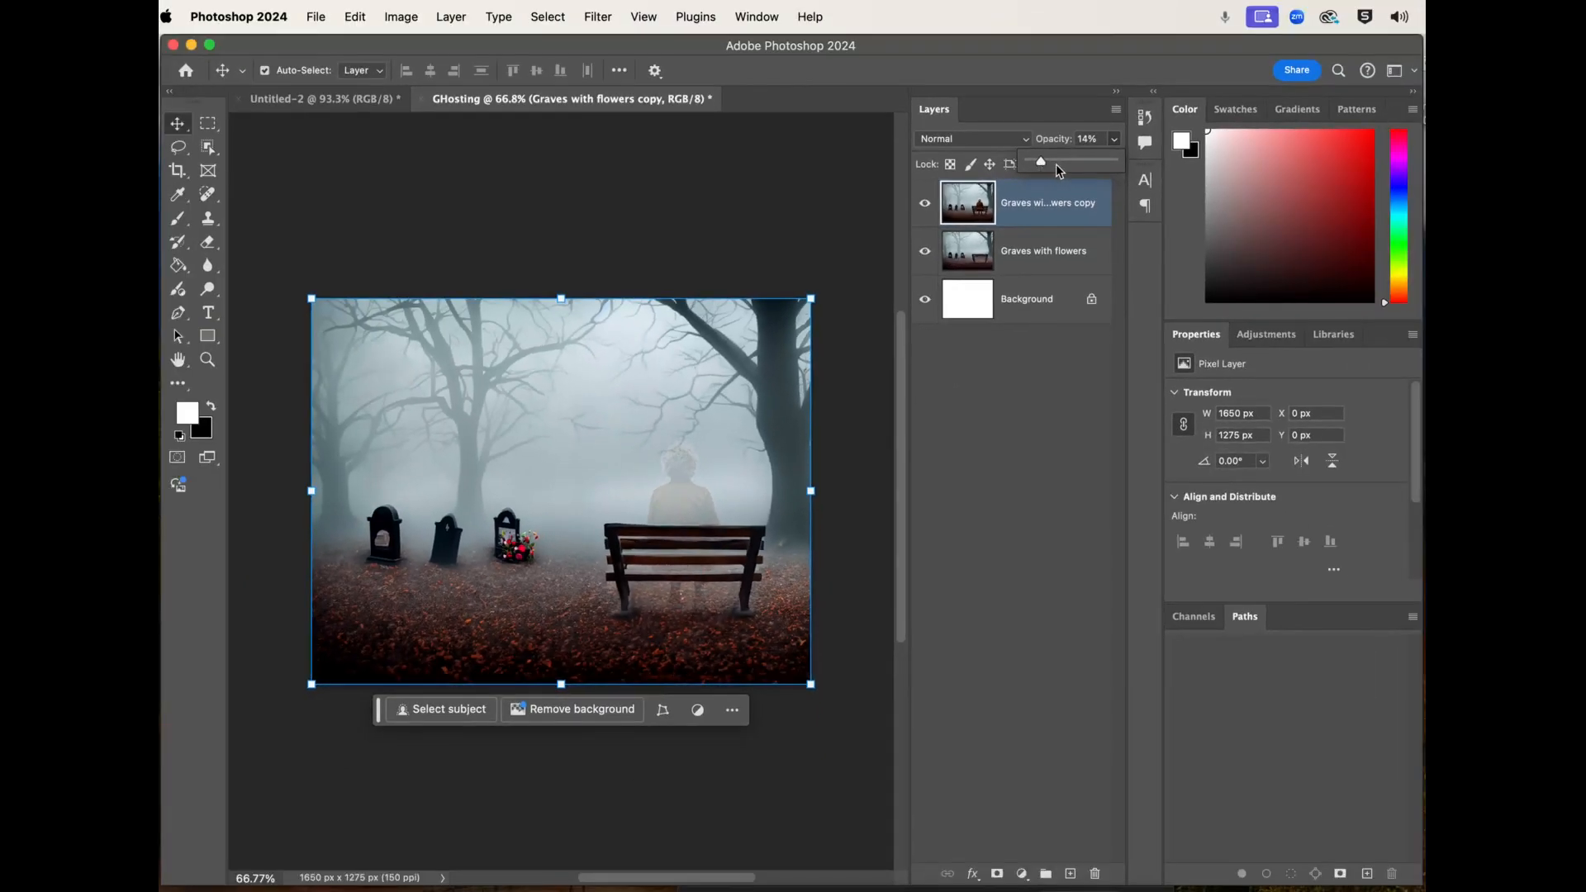
{"action": "left_click_drag", "start_coordinate": [1061, 163], "coordinate": [1056, 164]}
{"action": "left_click", "coordinate": [780, 203]}
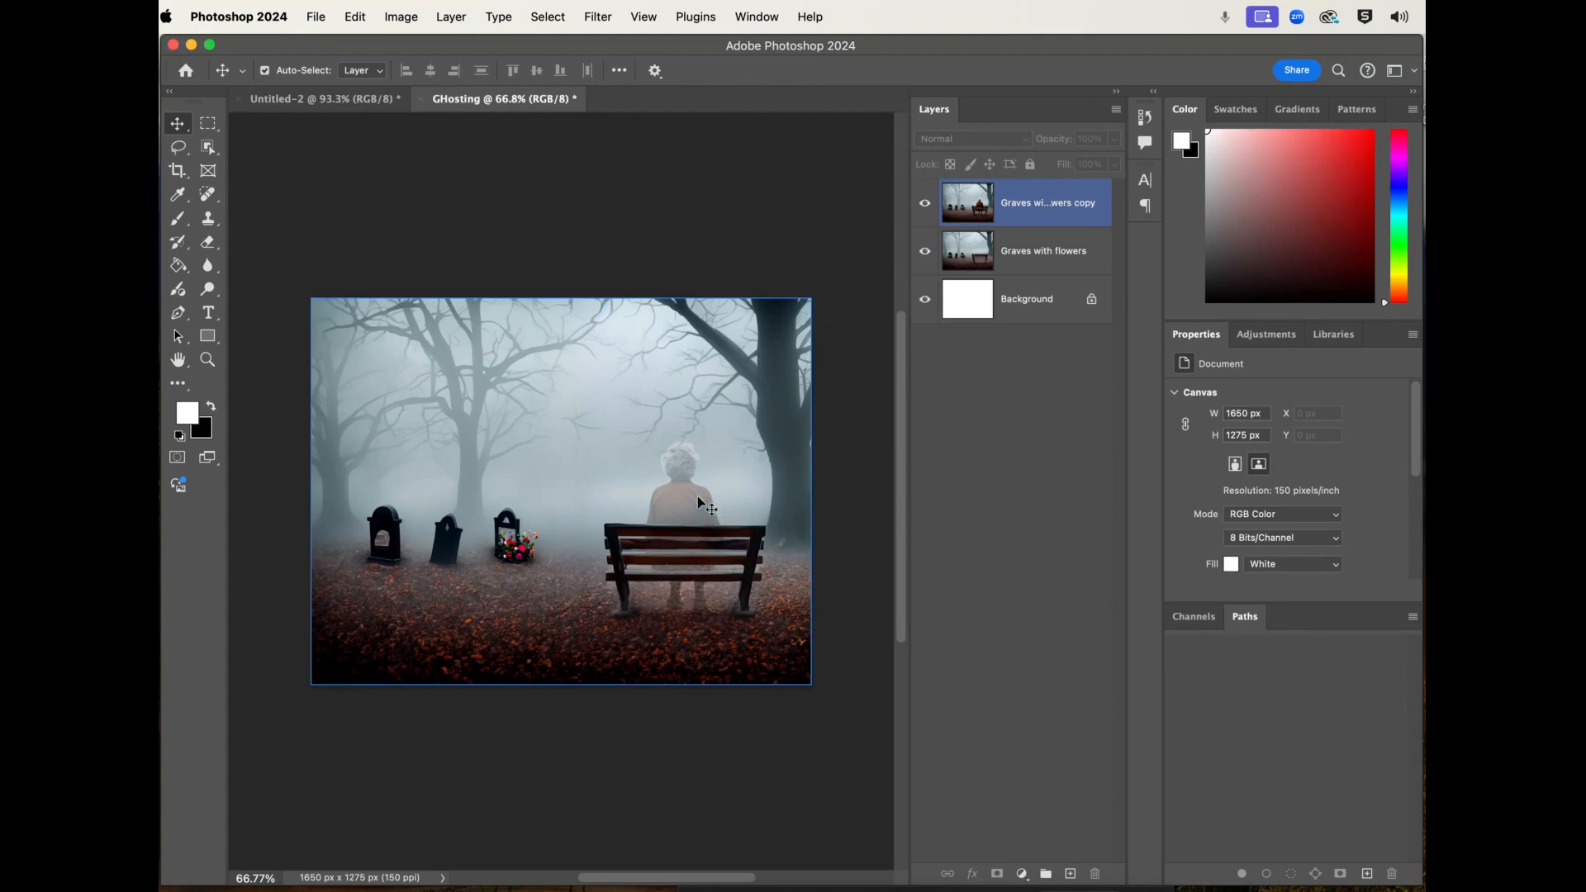
- Select the seated woman on the bench with the Object Selection tool in Rectangle mode
{"action": "left_click", "coordinate": [297, 281]}
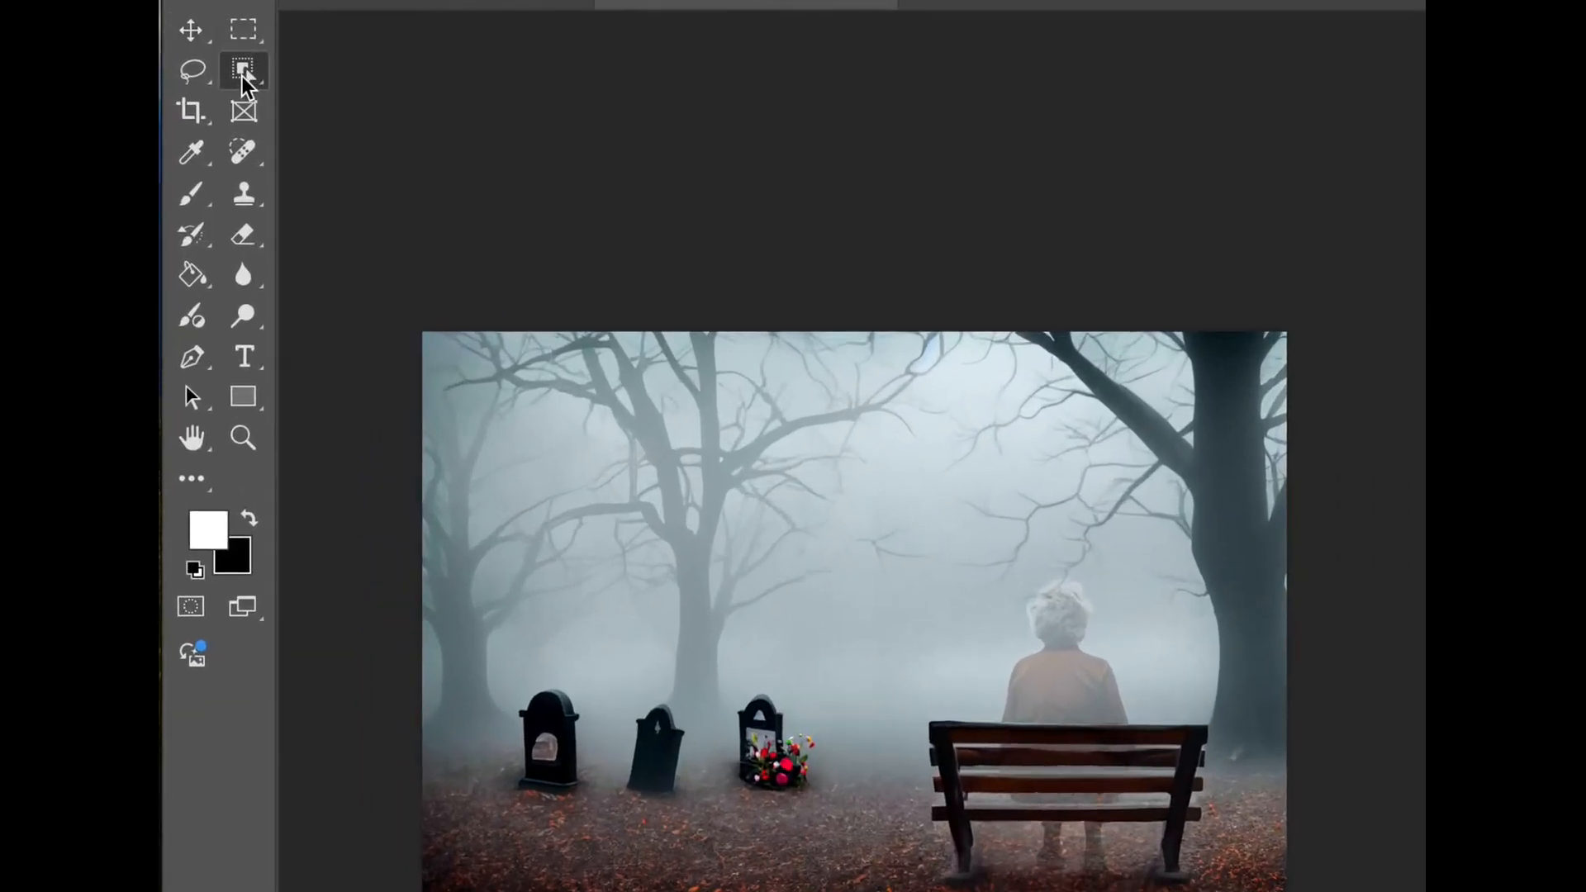
{"action": "right_click", "coordinate": [215, 132]}
{"action": "left_click", "coordinate": [316, 99]}
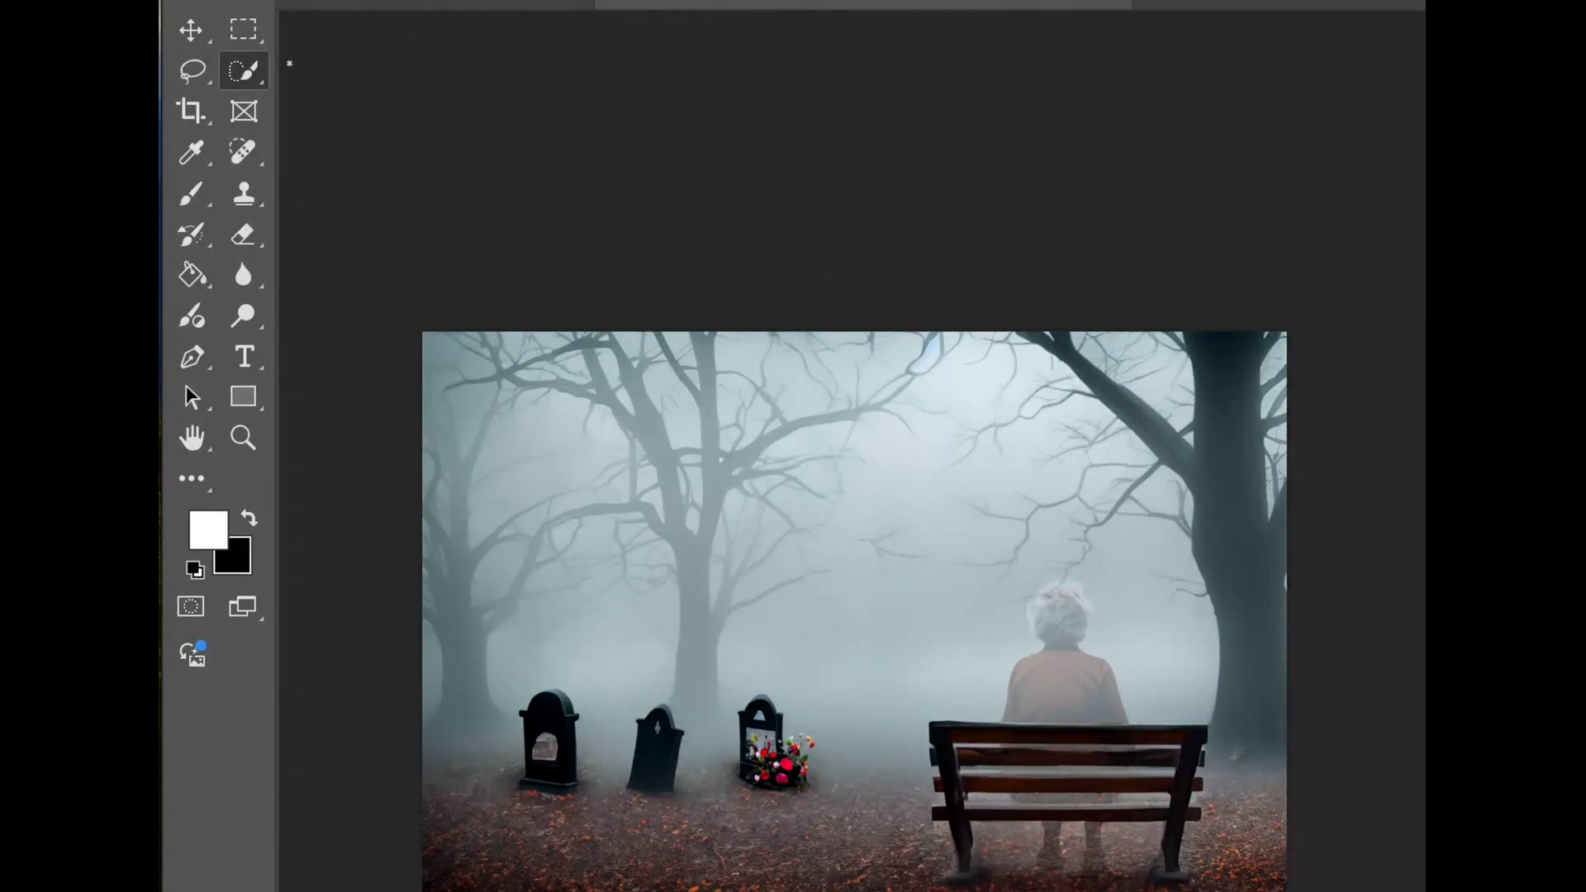
{"action": "right_click", "coordinate": [246, 72]}
{"action": "left_click", "coordinate": [328, 68]}
{"action": "left_click_drag", "start_coordinate": [987, 576], "coordinate": [1141, 886]}
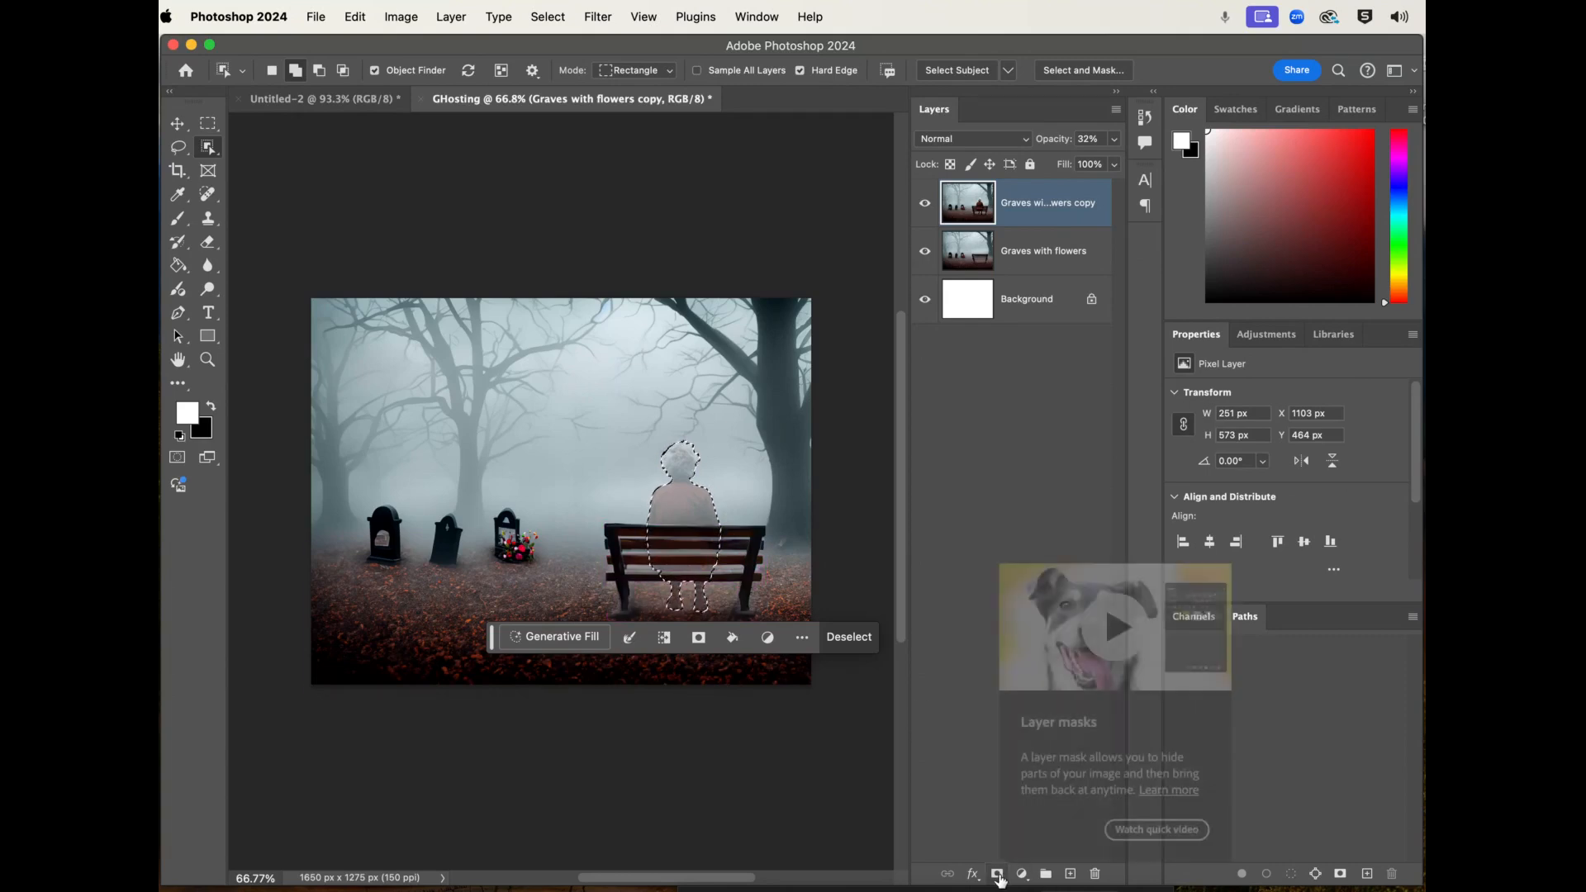
- Try a layer mask made from the woman's selection, undo it and clear the selection
{"action": "left_click", "coordinate": [997, 875]}
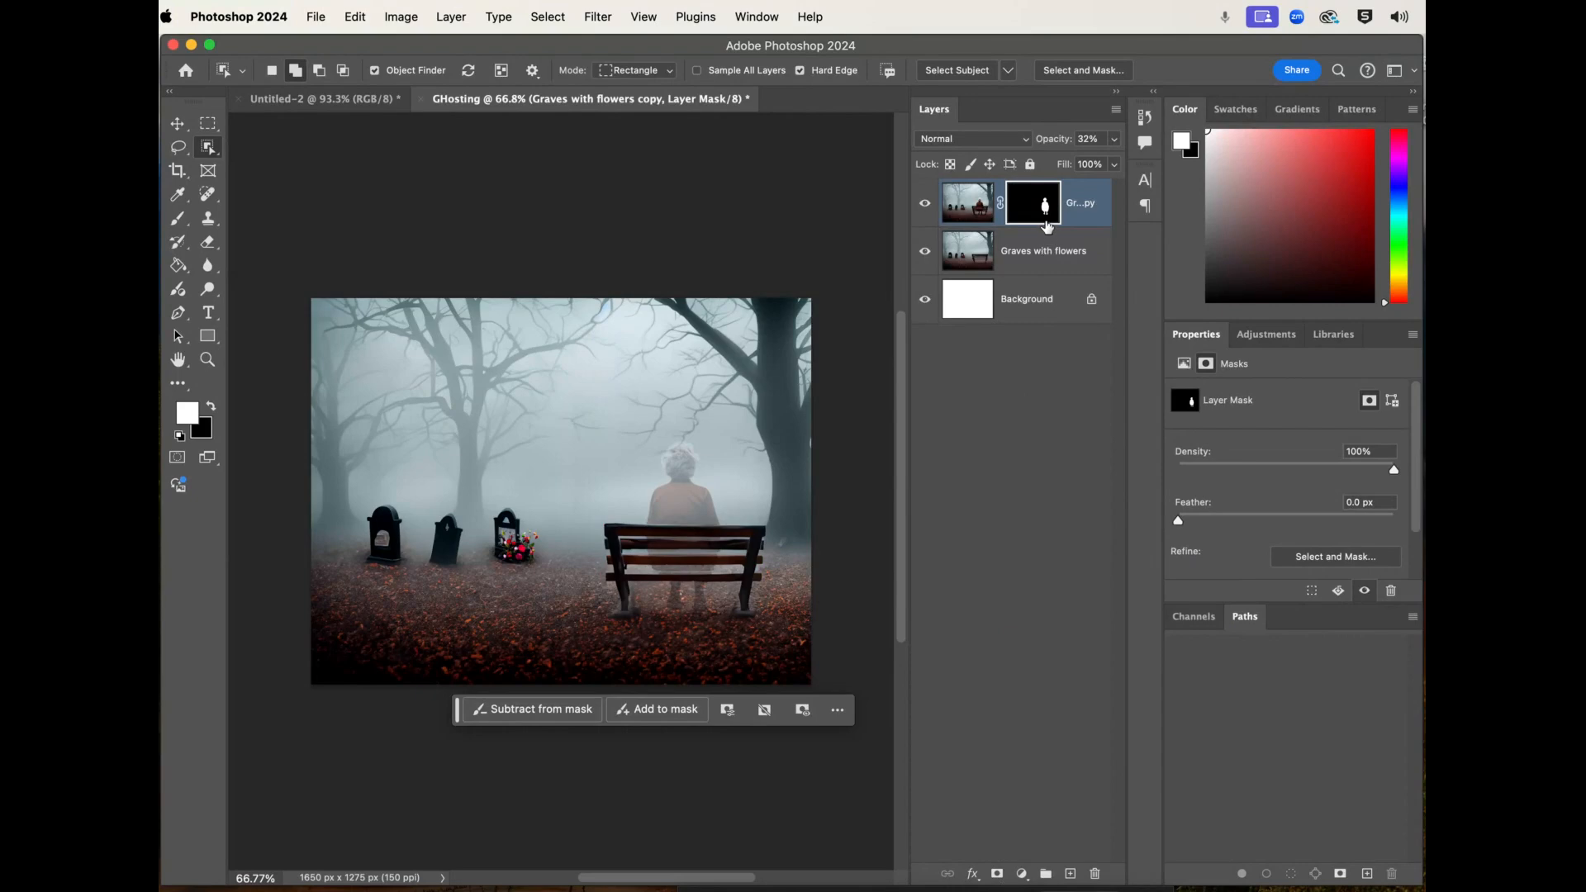
{"action": "key", "text": "super+z"}
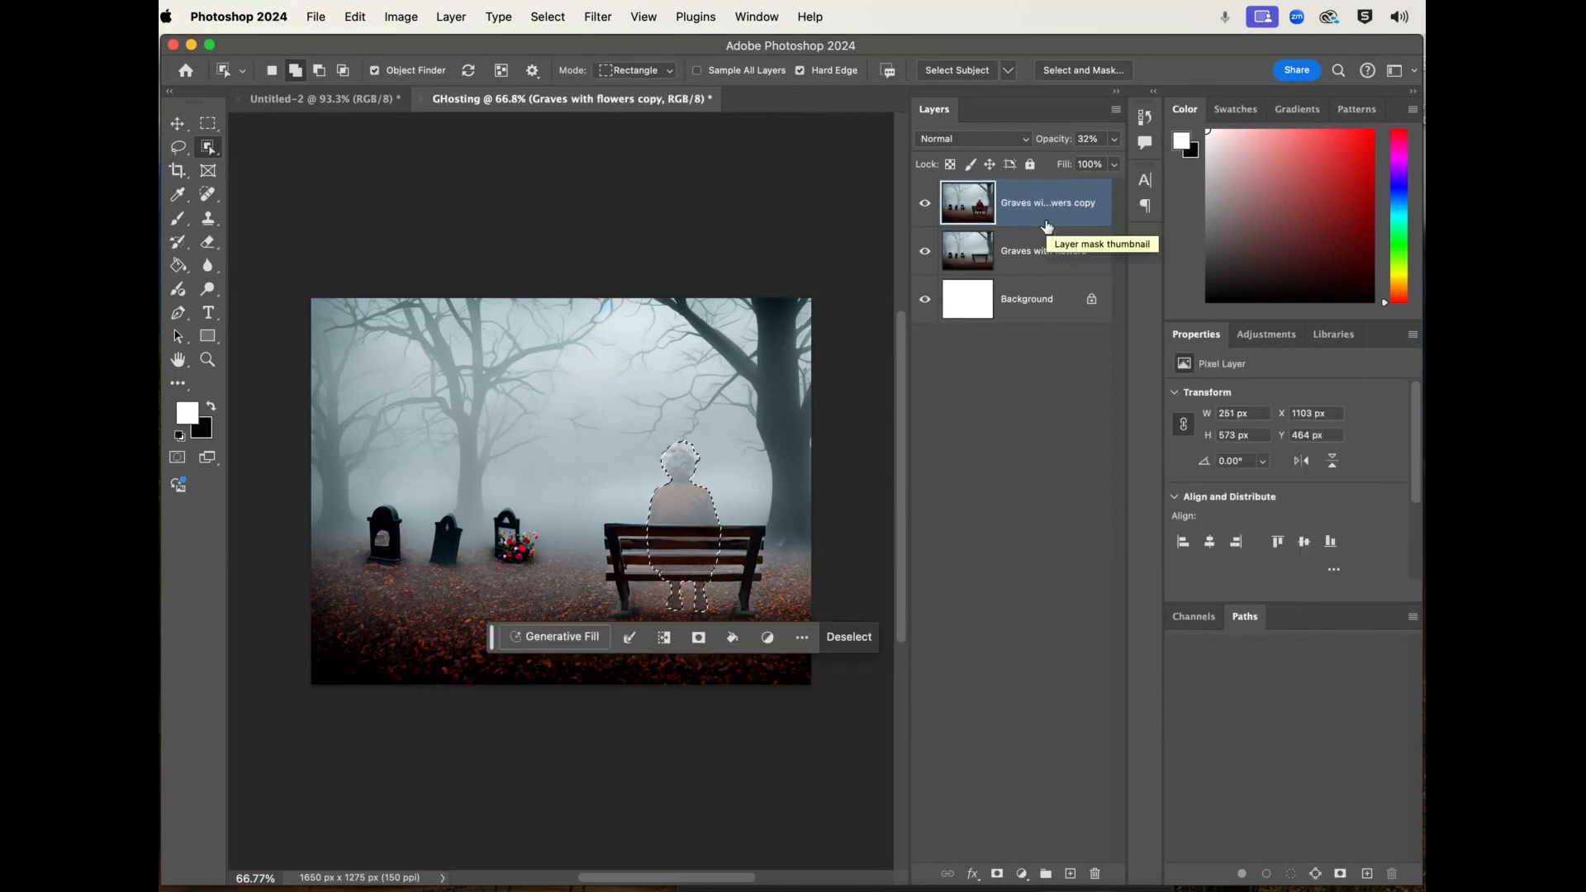
{"action": "key", "text": "super+d"}
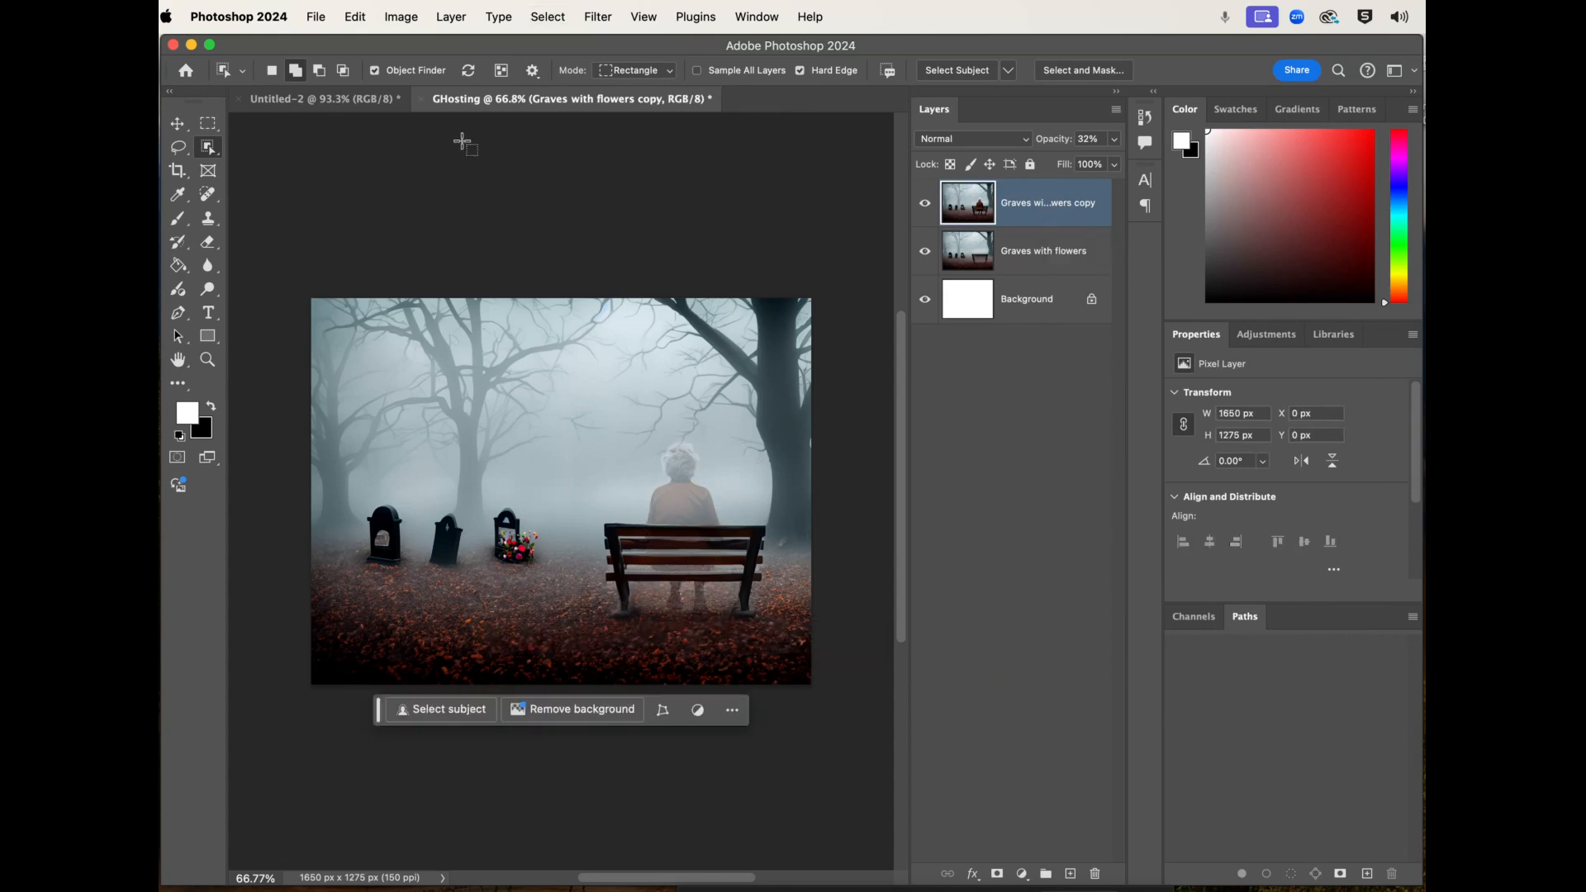
- Try selecting the seated woman with the Quick Selection tool at brush size 80, and clear the resulting selection
{"action": "left_click", "coordinate": [208, 147]}
{"action": "left_click", "coordinate": [268, 163]}
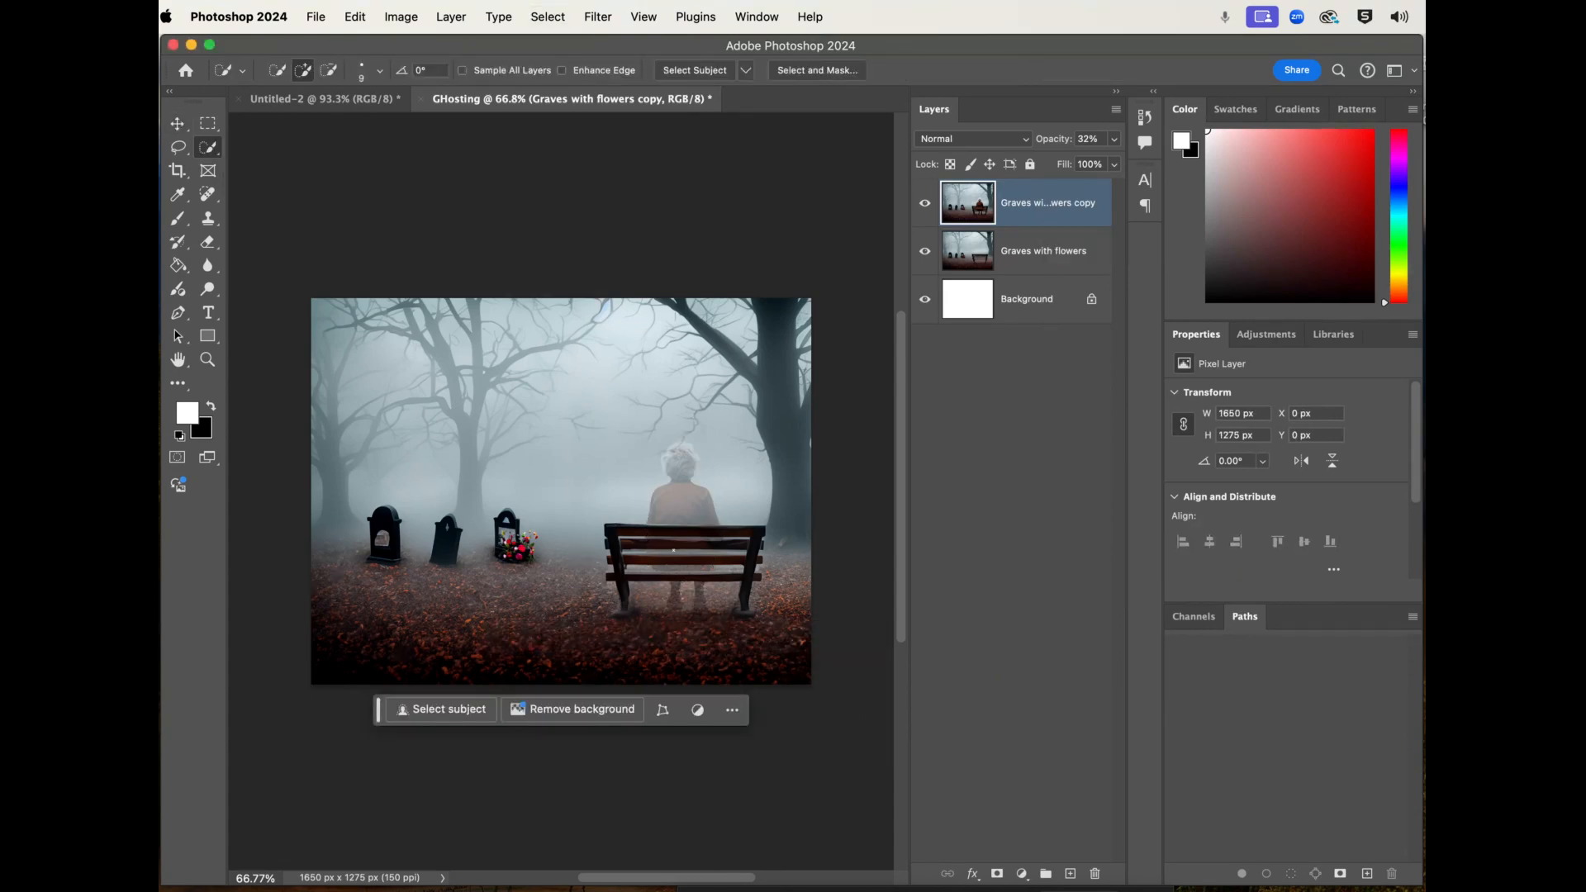
{"action": "right_click", "coordinate": [442, 463]}
{"action": "left_click", "coordinate": [499, 420]}
{"action": "key", "text": "bracketright"}
{"action": "key", "text": "bracketright"}
{"action": "key", "text": "bracketright"}
{"action": "mouse_move", "coordinate": [667, 511]}
{"action": "left_mouse_down"}
{"action": "mouse_move", "coordinate": [679, 549]}
{"action": "mouse_move", "coordinate": [653, 591]}
{"action": "mouse_move", "coordinate": [685, 582]}
{"action": "mouse_move", "coordinate": [698, 611]}
{"action": "mouse_move", "coordinate": [682, 471]}
{"action": "left_mouse_up"}
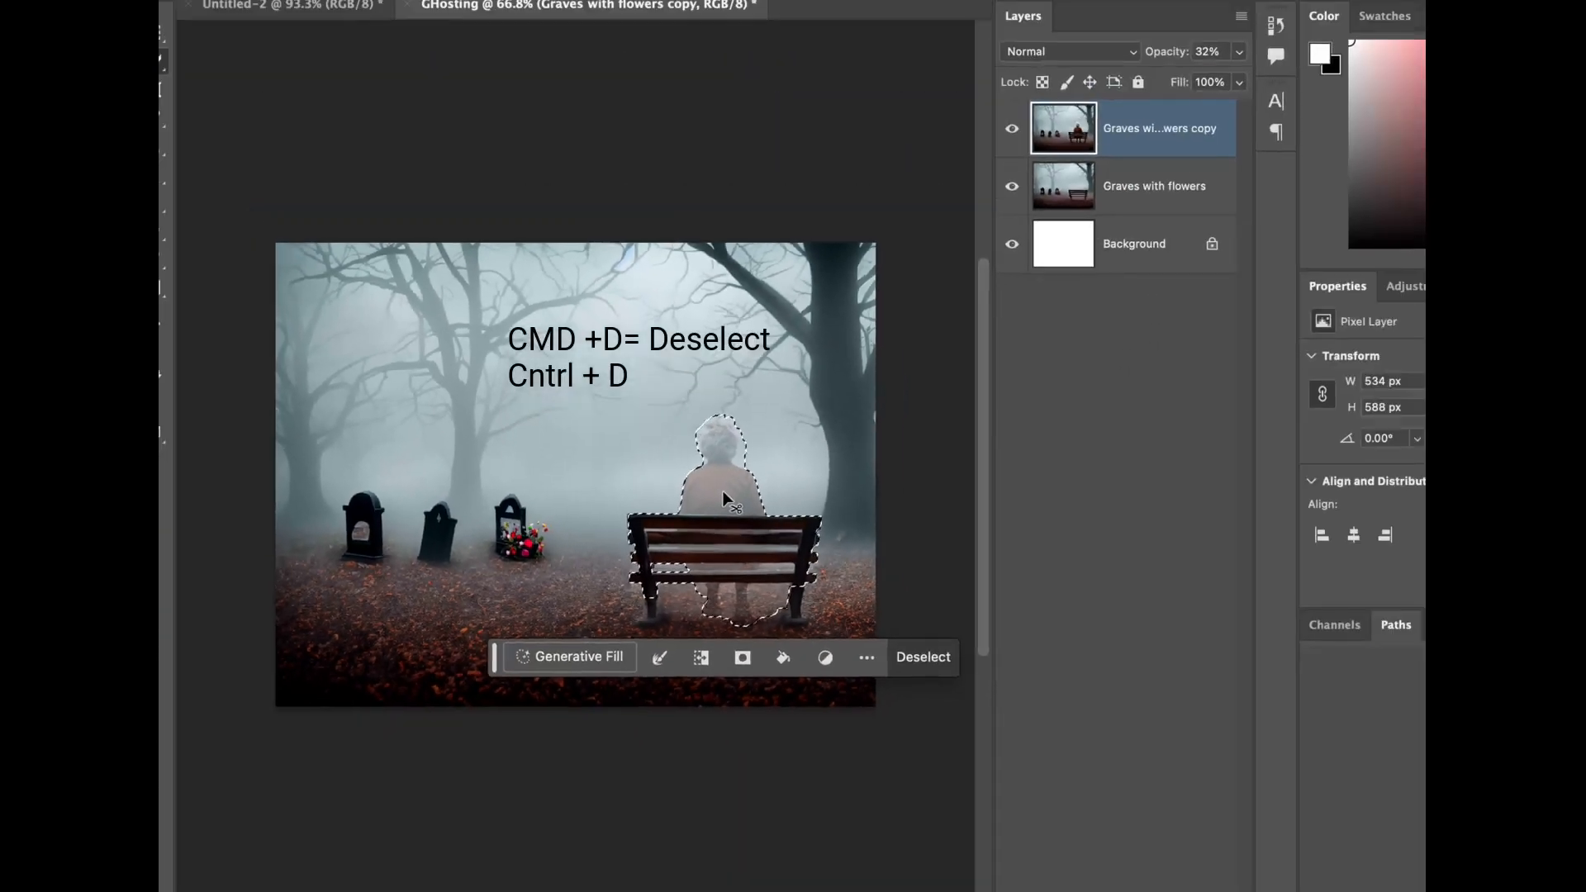
{"action": "key", "text": "super+d"}
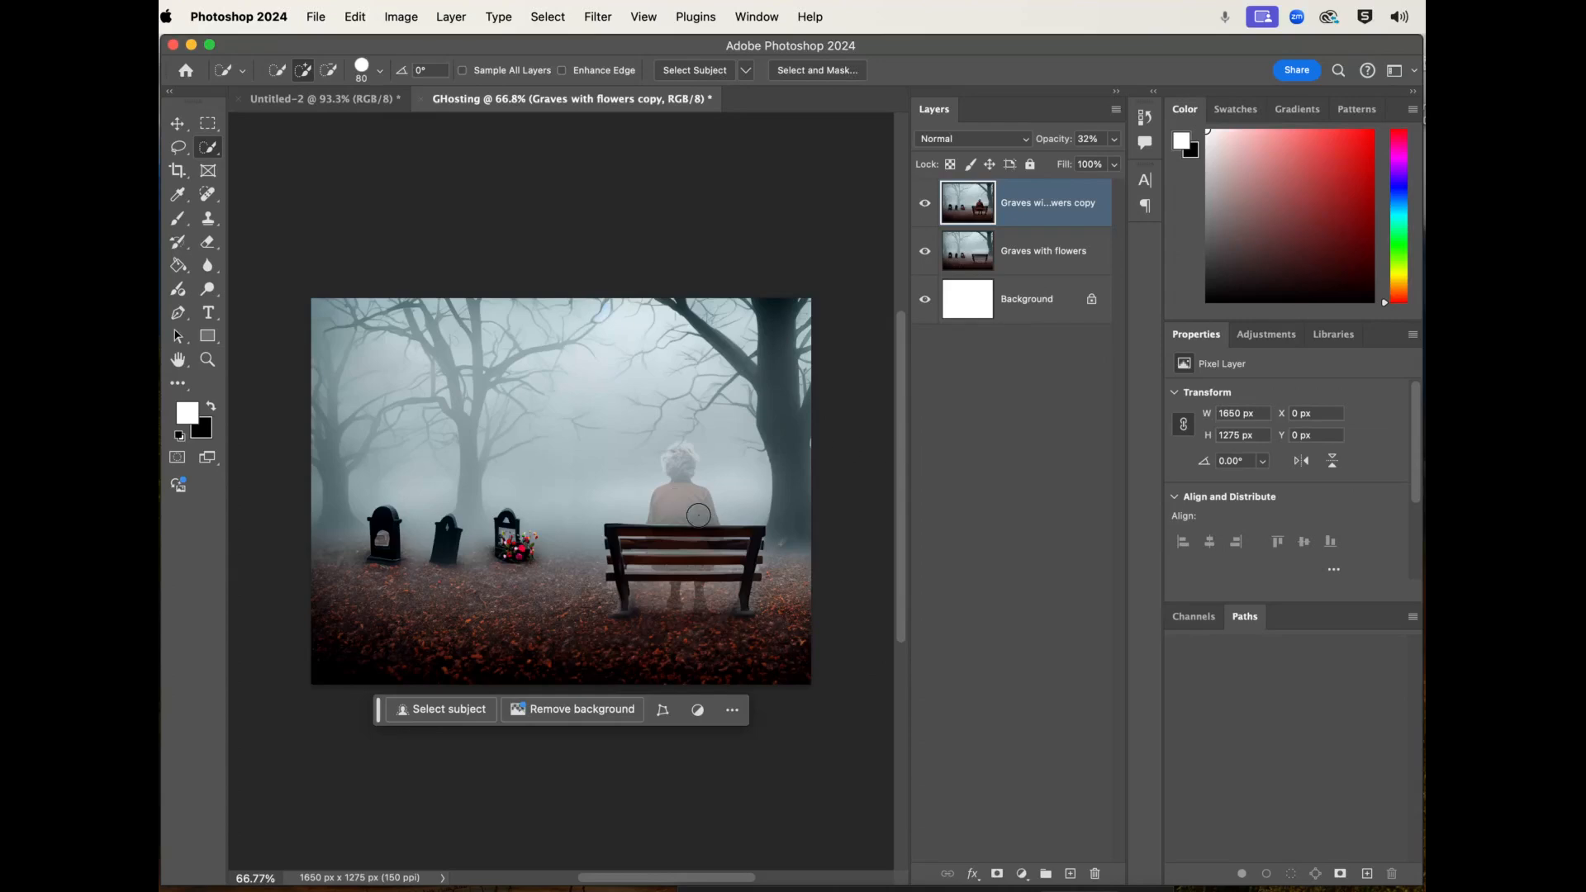
- Add a blank white layer mask to the "Graves with flowers copy" layer
{"action": "scroll", "coordinate": [702, 514], "scroll_direction": "up", "scroll_amount": 5}
{"action": "scroll", "coordinate": [699, 516], "scroll_direction": "right", "scroll_amount": 1}
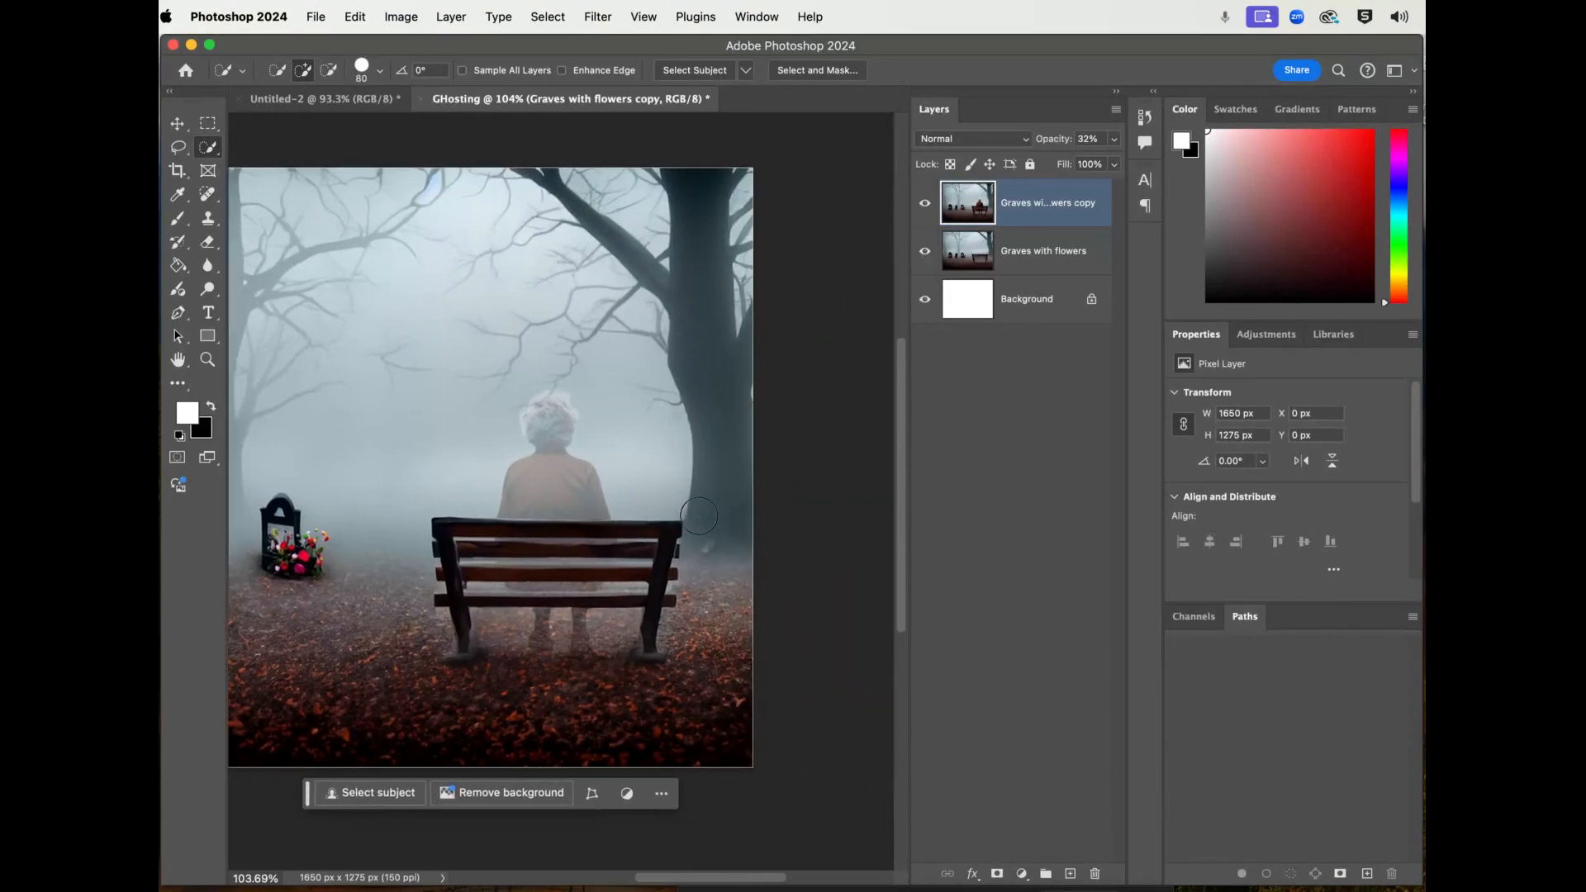
{"action": "scroll", "coordinate": [699, 517], "scroll_direction": "left", "scroll_amount": 2}
{"action": "scroll", "coordinate": [699, 517], "scroll_direction": "down", "scroll_amount": 1}
{"action": "scroll", "coordinate": [578, 500], "scroll_direction": "up", "scroll_amount": 2}
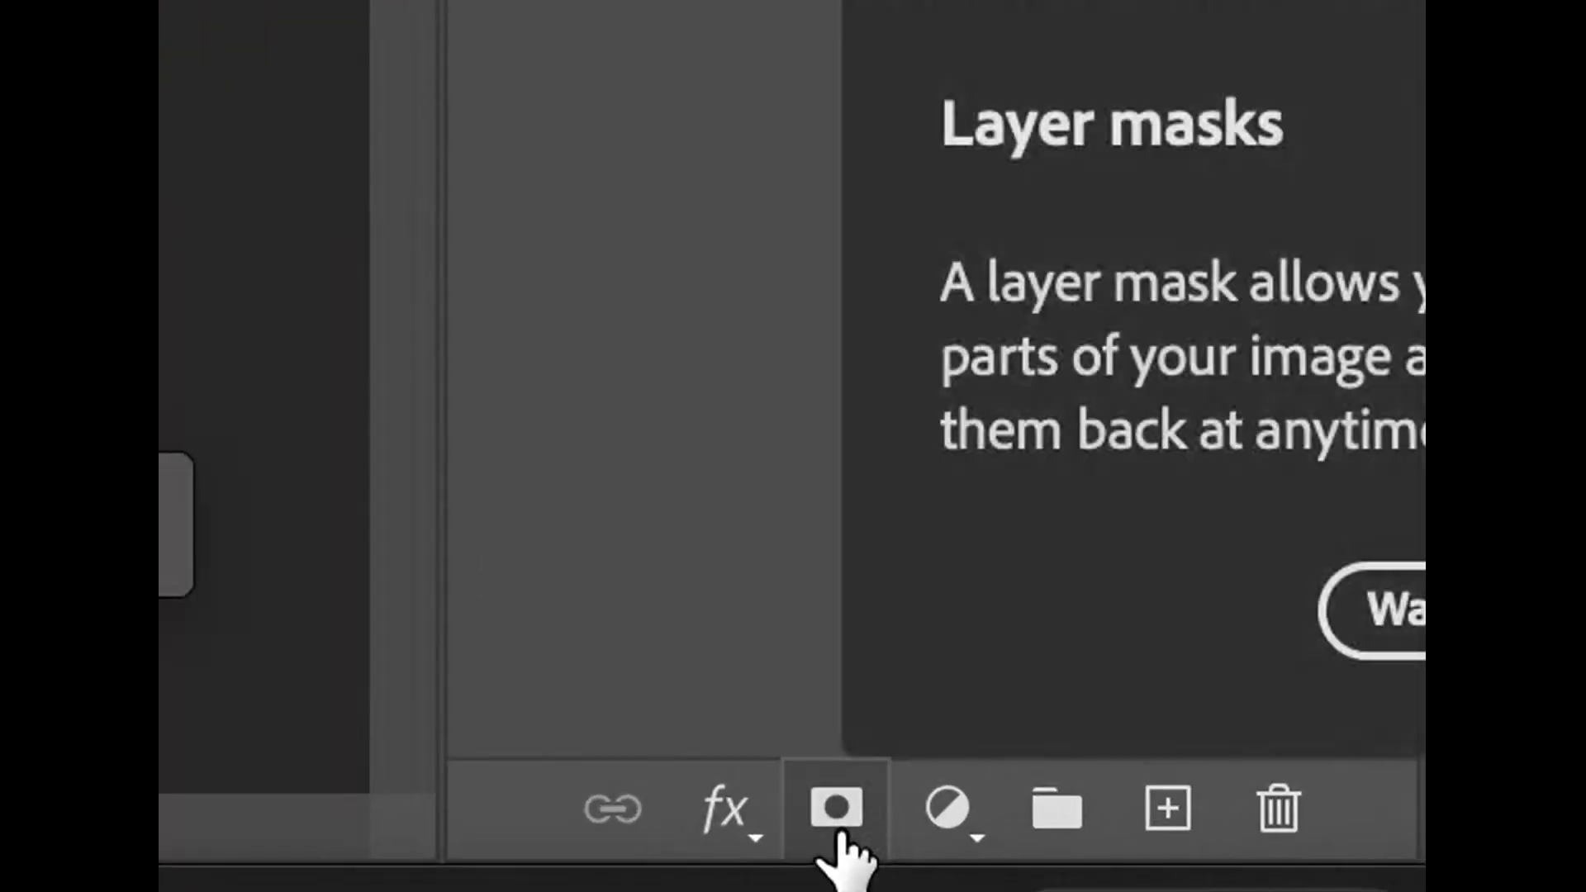
{"action": "left_click", "coordinate": [839, 836]}
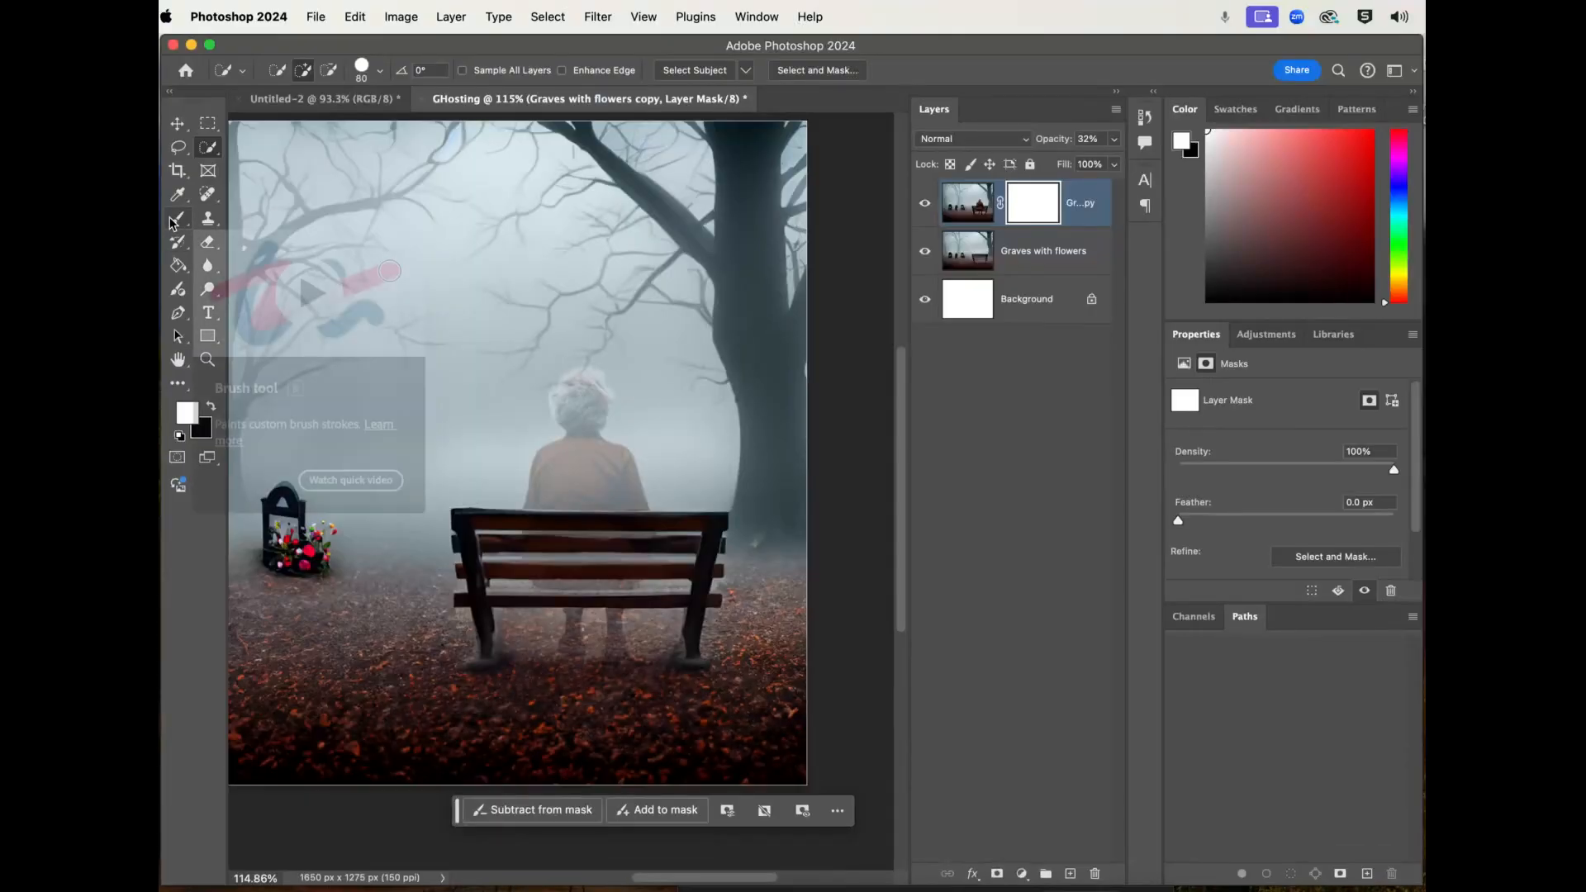
- Paint over the woman's head on the layer mask with the Brush tool, using black at 100% brush opacity
{"action": "left_click", "coordinate": [177, 225]}
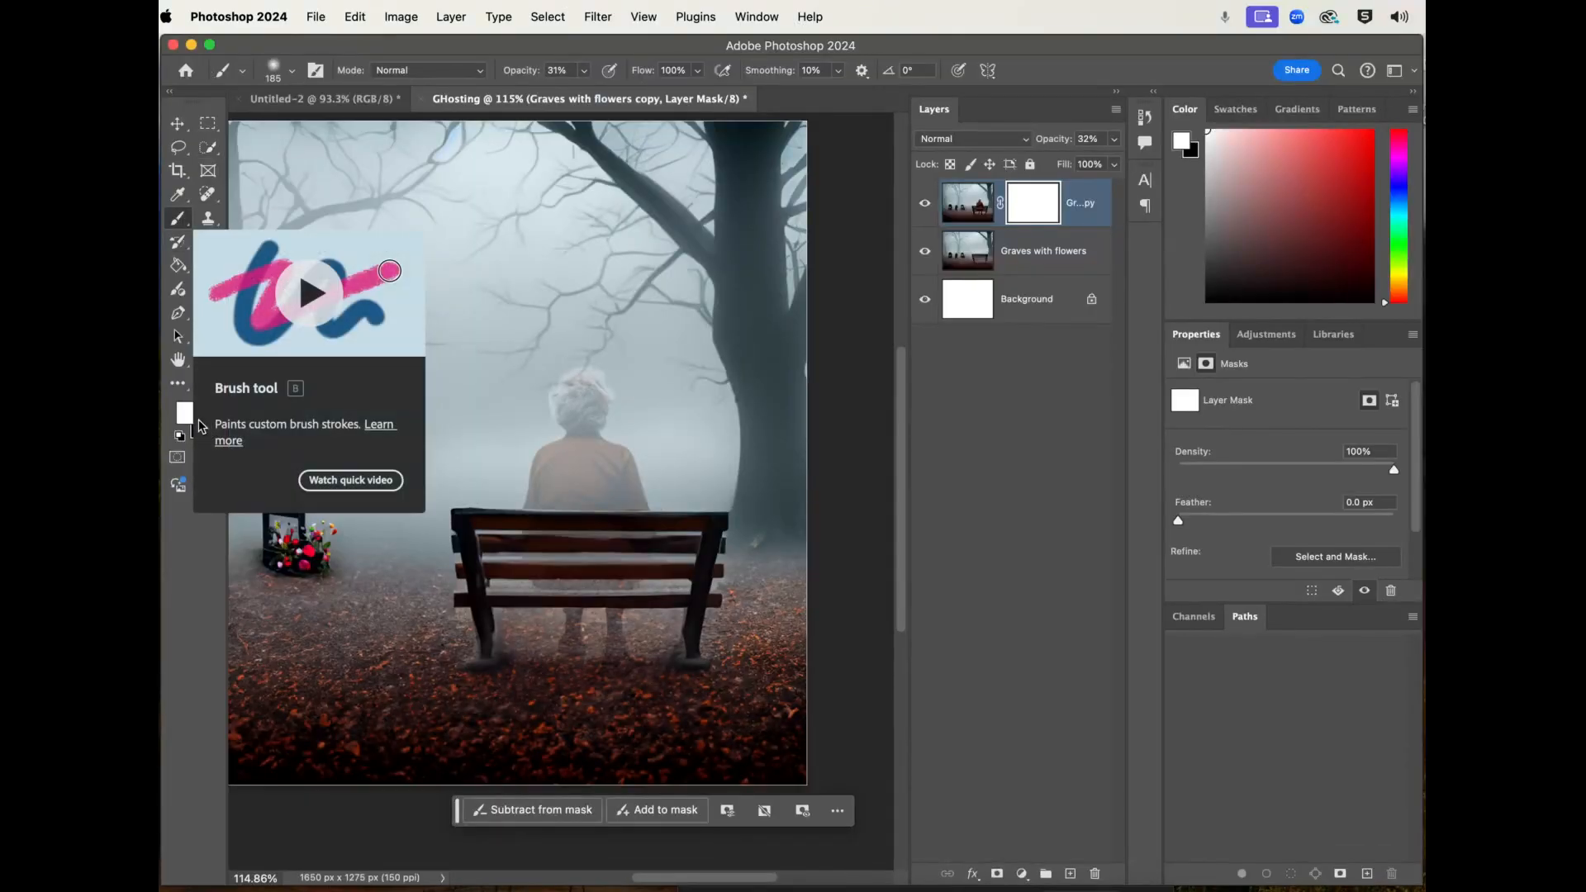
{"action": "left_click", "coordinate": [212, 408]}
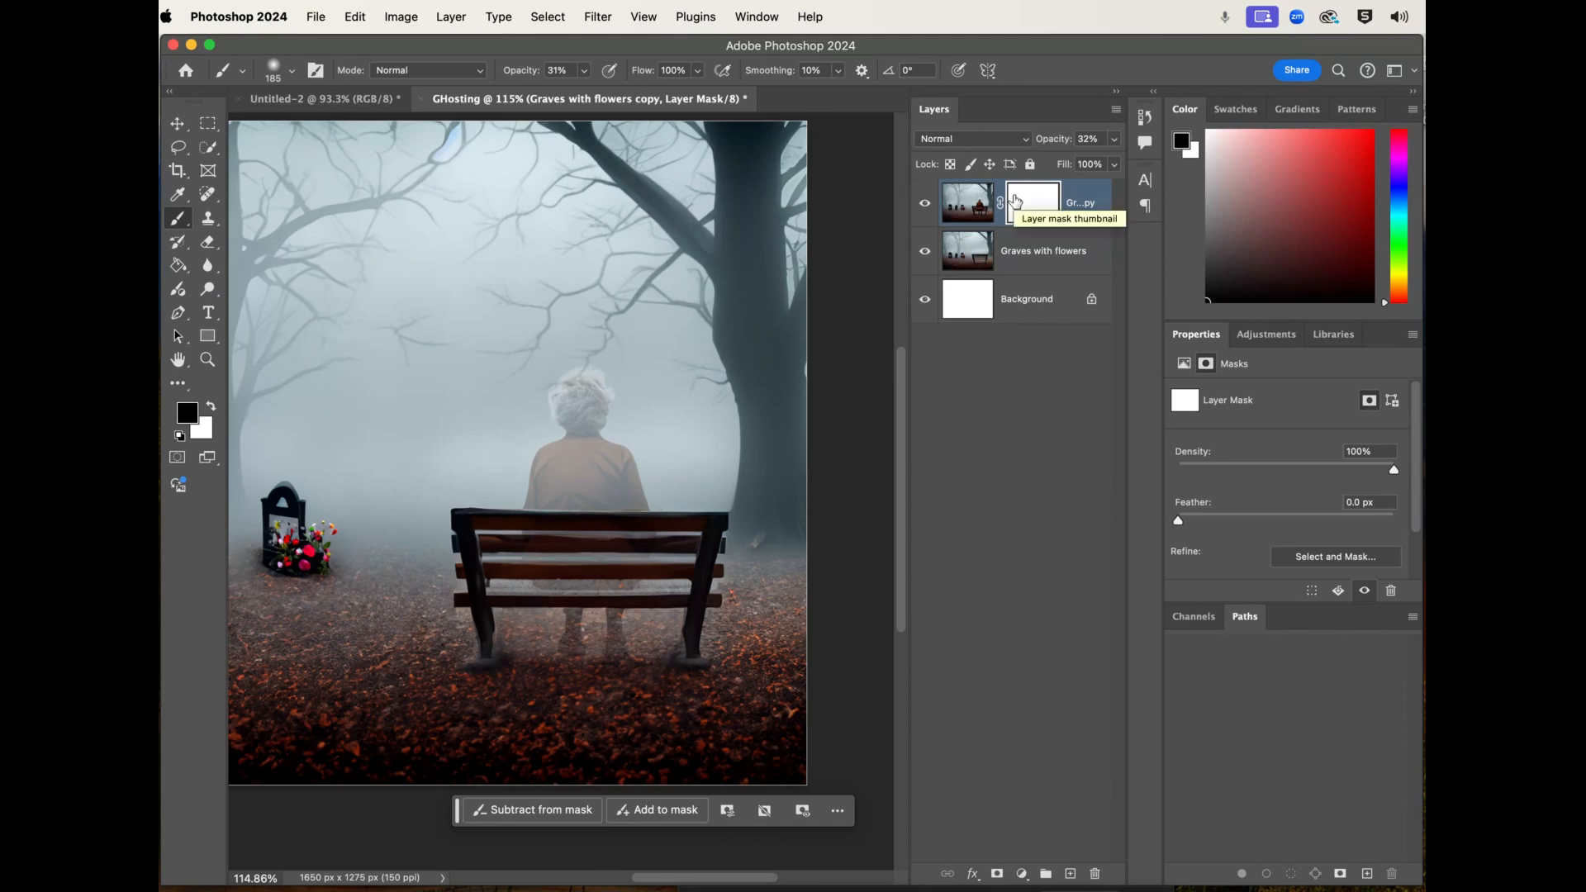
{"action": "key", "text": "0"}
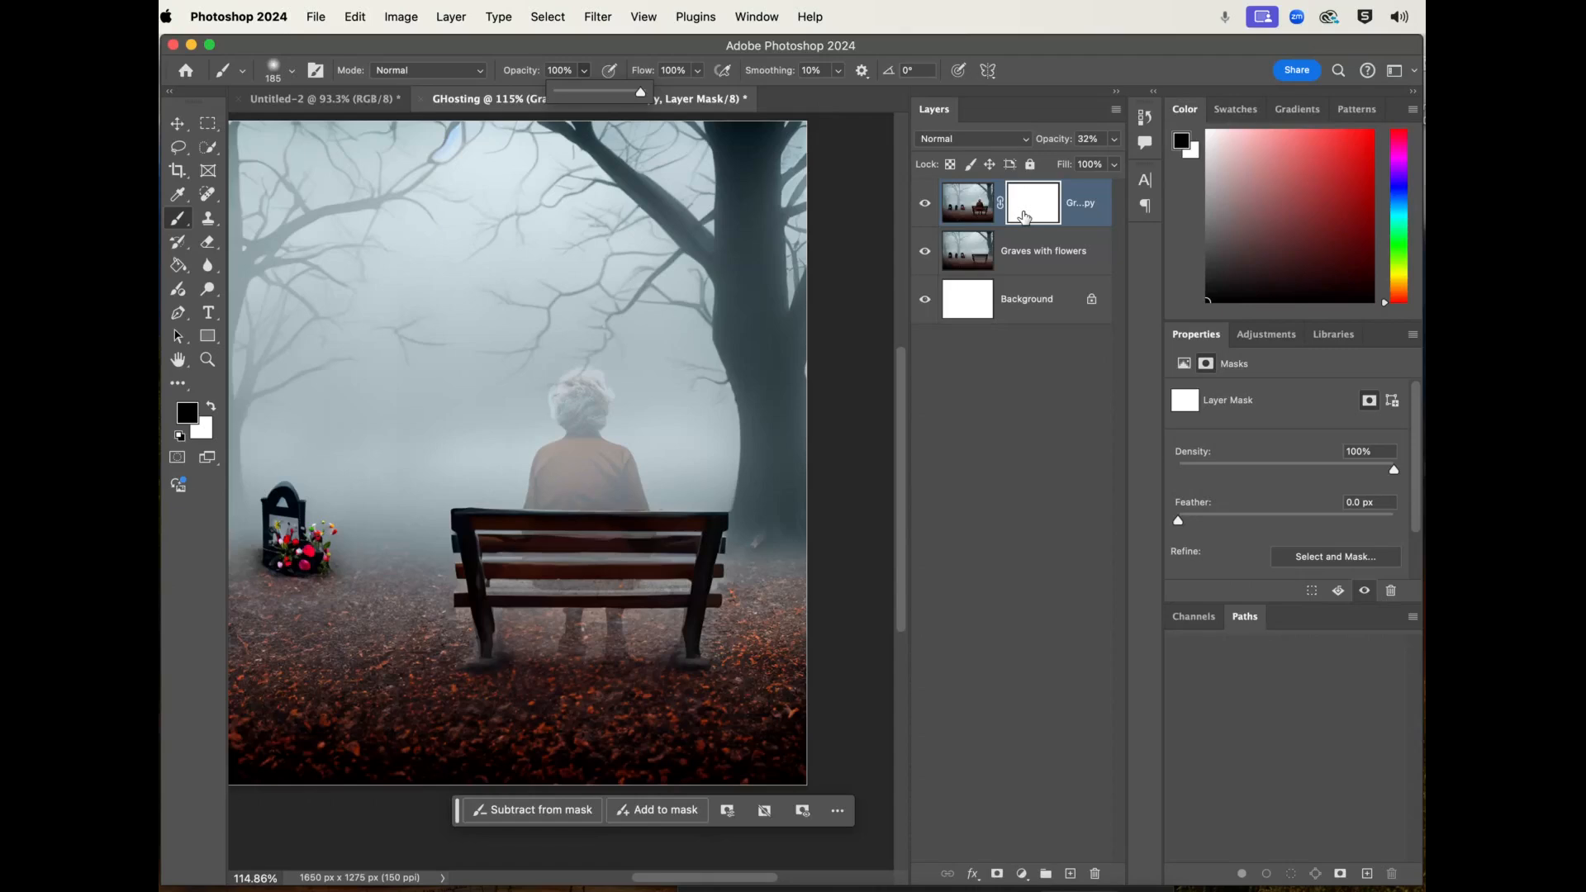
{"action": "mouse_move", "coordinate": [641, 429]}
{"action": "left_mouse_down"}
{"action": "mouse_move", "coordinate": [579, 430]}
{"action": "mouse_move", "coordinate": [595, 382]}
{"action": "left_mouse_up"}
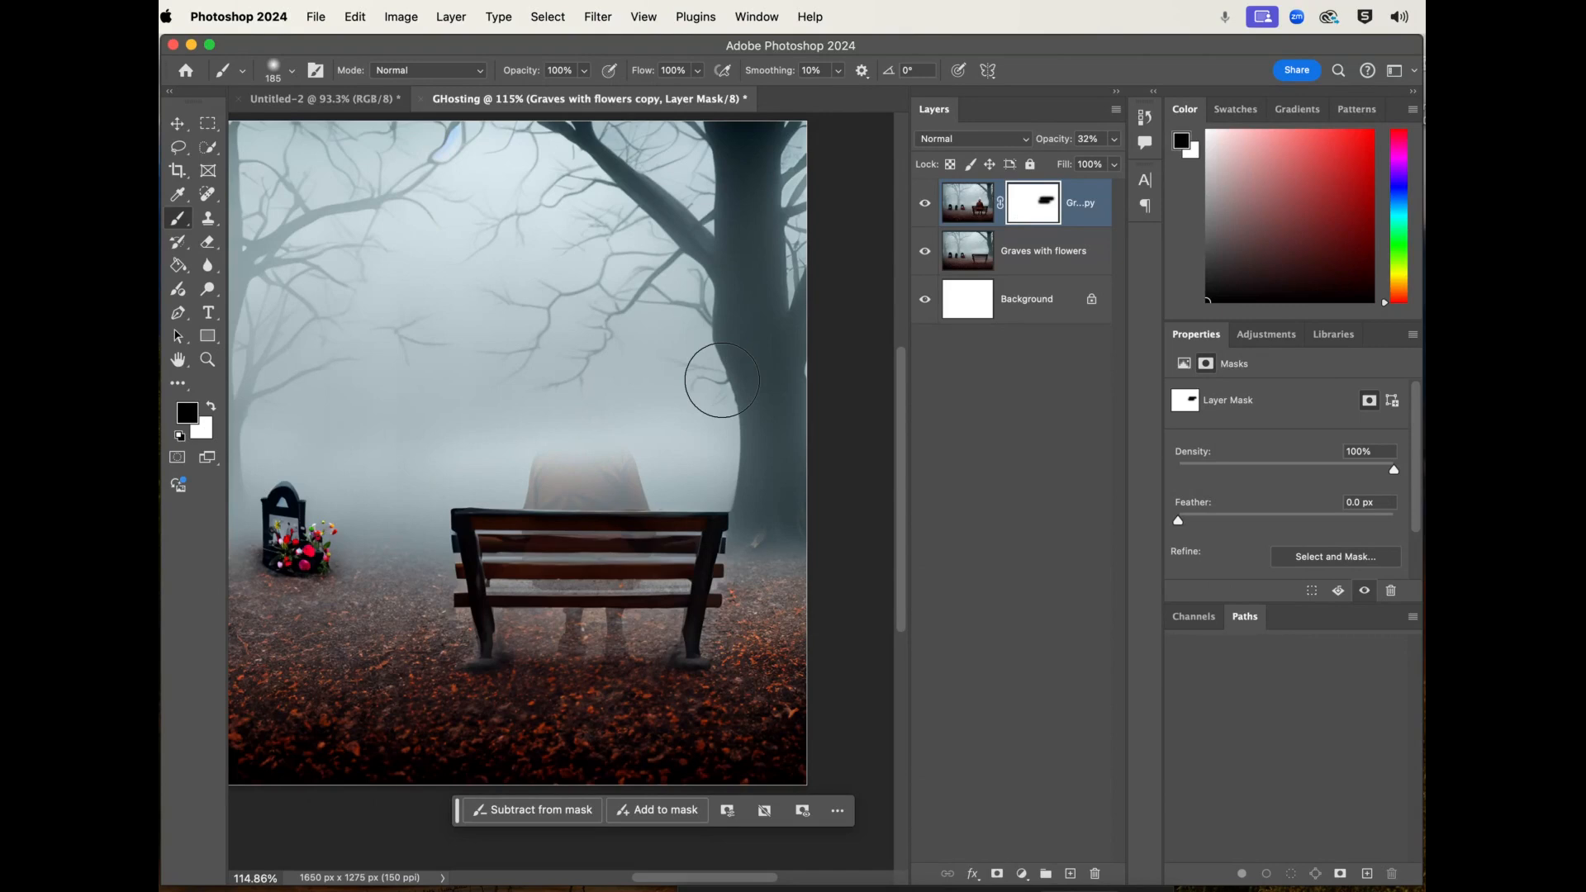
- Undo the mask painting over the woman's head, and try black strokes over her lower body and the bench, undoing those too
{"action": "key", "text": "super+z"}
{"action": "key", "text": "super+z"}
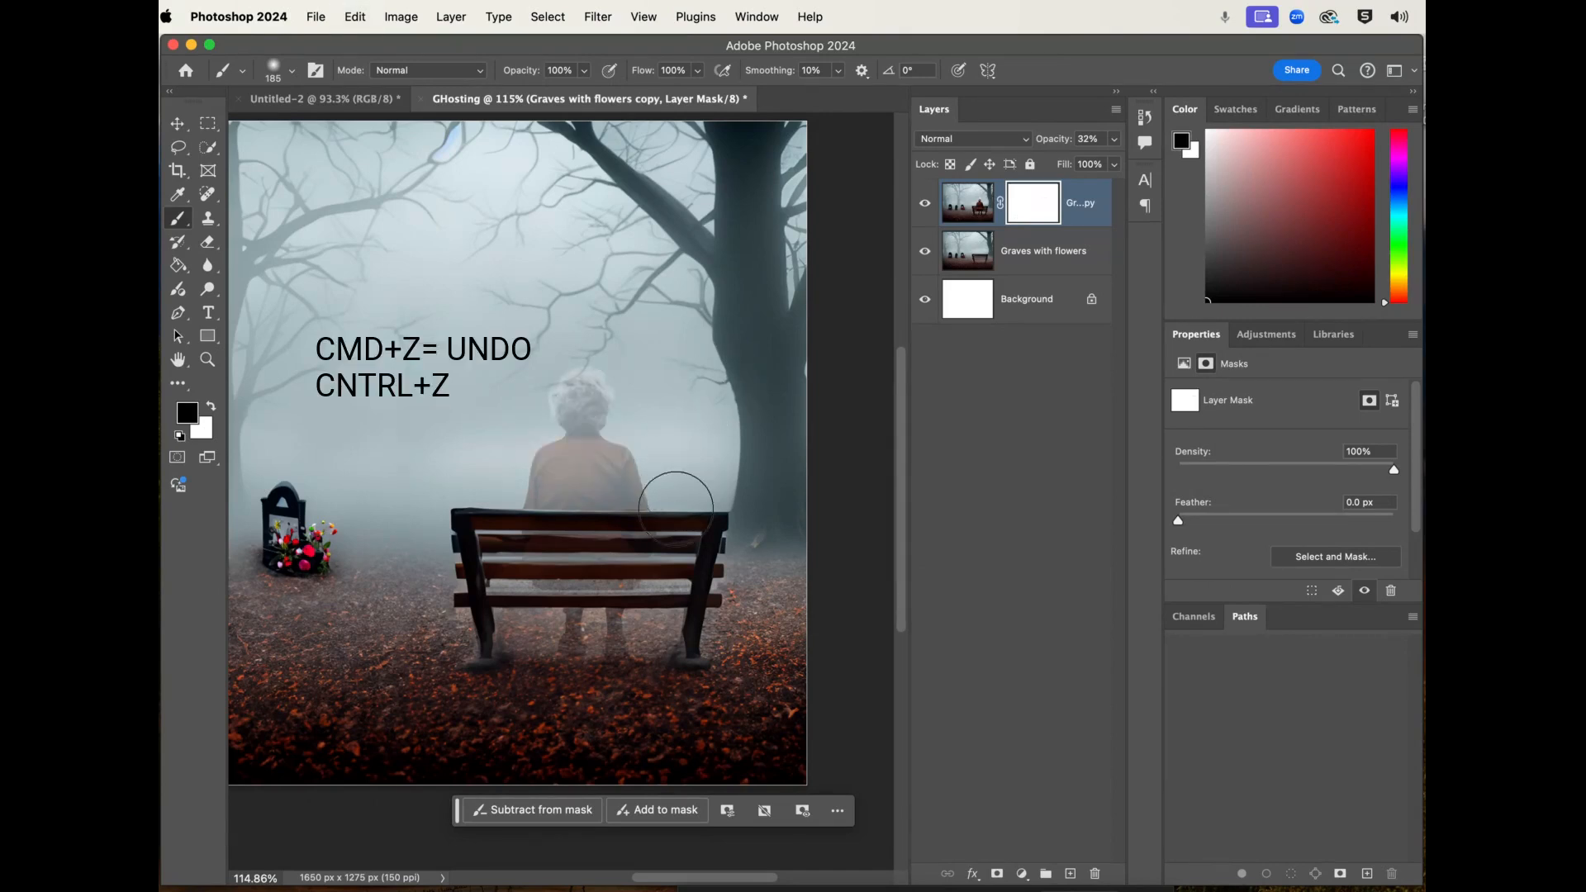
{"action": "mouse_move", "coordinate": [660, 619]}
{"action": "left_mouse_down"}
{"action": "mouse_move", "coordinate": [512, 635]}
{"action": "mouse_move", "coordinate": [543, 659]}
{"action": "mouse_move", "coordinate": [635, 656]}
{"action": "mouse_move", "coordinate": [647, 598]}
{"action": "mouse_move", "coordinate": [519, 597]}
{"action": "mouse_move", "coordinate": [511, 565]}
{"action": "mouse_move", "coordinate": [667, 565]}
{"action": "mouse_move", "coordinate": [728, 641]}
{"action": "mouse_move", "coordinate": [683, 529]}
{"action": "mouse_move", "coordinate": [471, 549]}
{"action": "left_mouse_up"}
{"action": "mouse_move", "coordinate": [647, 506]}
{"action": "left_mouse_down"}
{"action": "mouse_move", "coordinate": [648, 488]}
{"action": "mouse_move", "coordinate": [457, 513]}
{"action": "left_mouse_up"}
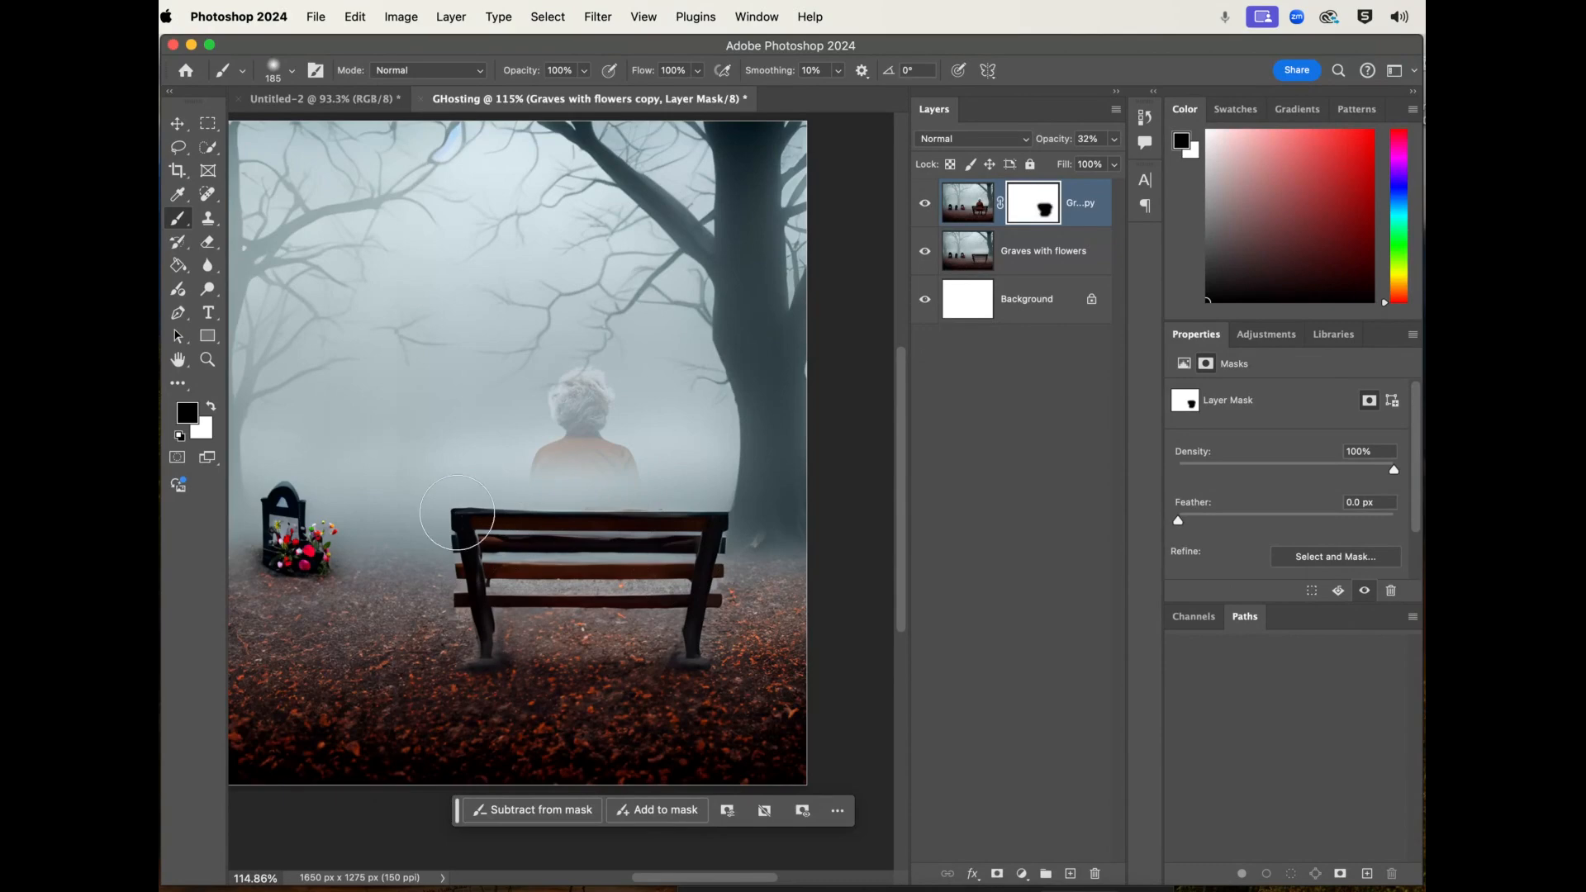
{"action": "key", "text": "super+z"}
{"action": "key", "text": "super+z"}
{"action": "key", "text": "super+z"}
{"action": "key", "text": "super+z"}
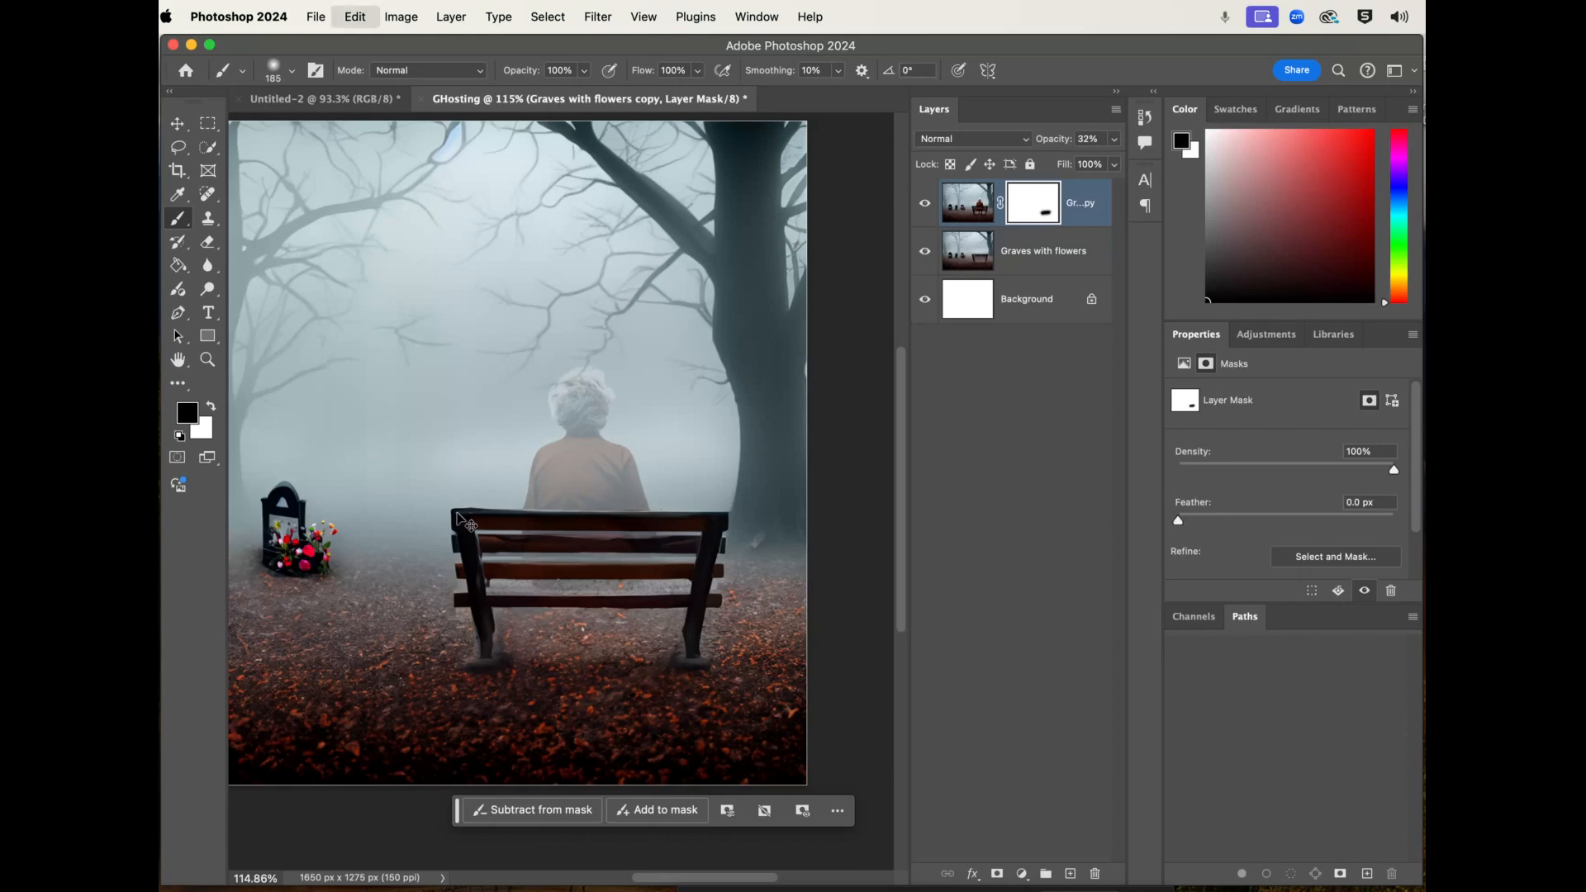
{"action": "key", "text": "super+z"}
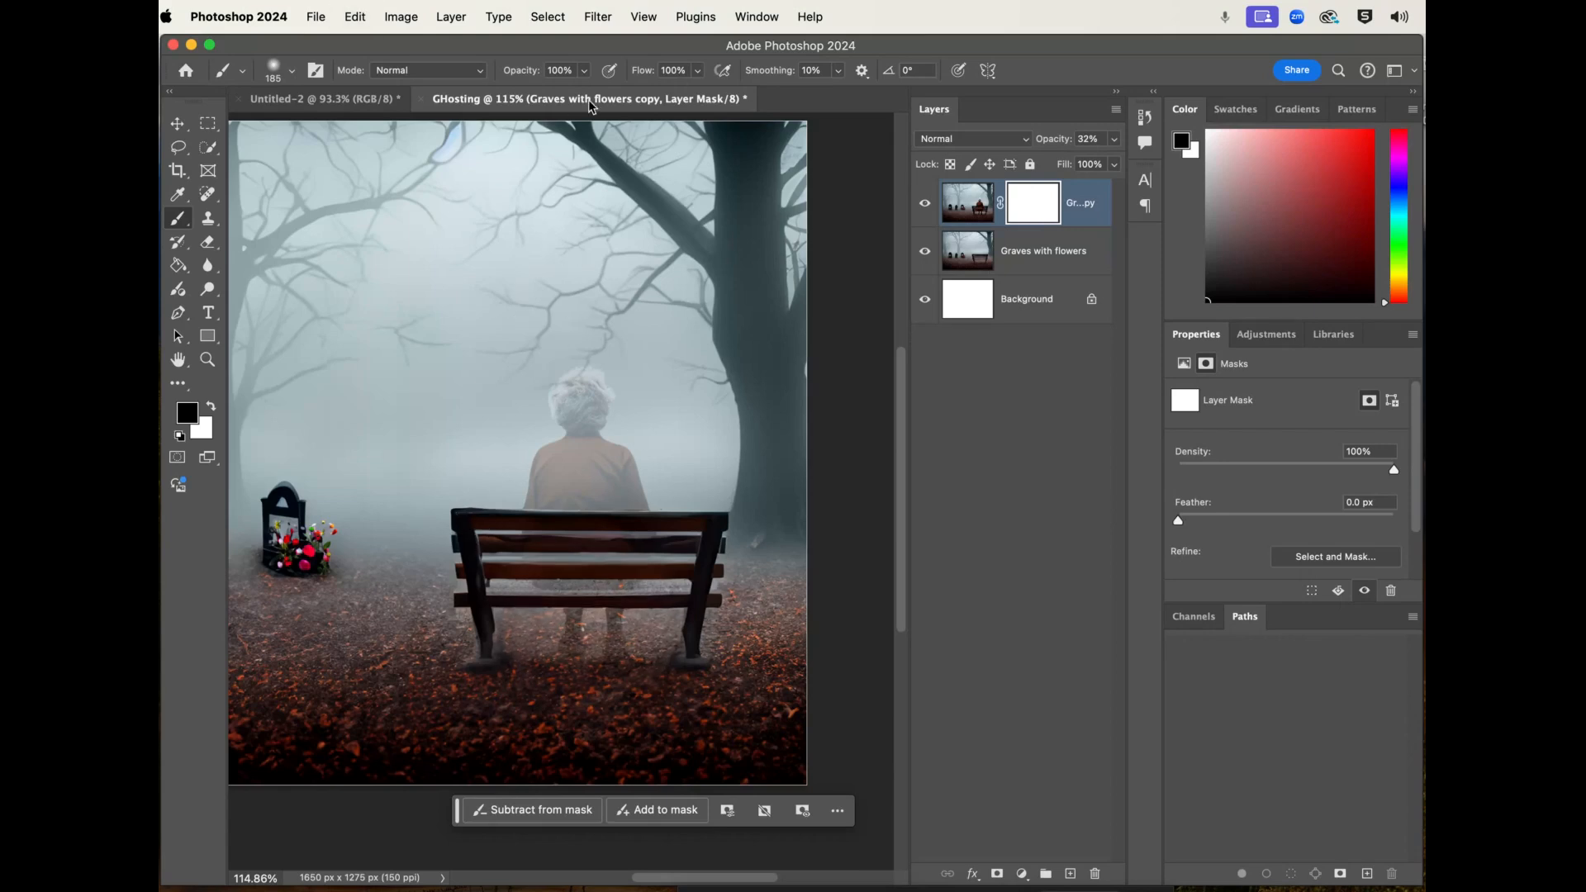
- Test a soft 185 px brush at 2% hardness on the layer mask, and undo the dab on the woman's back
{"action": "right_click", "coordinate": [533, 228]}
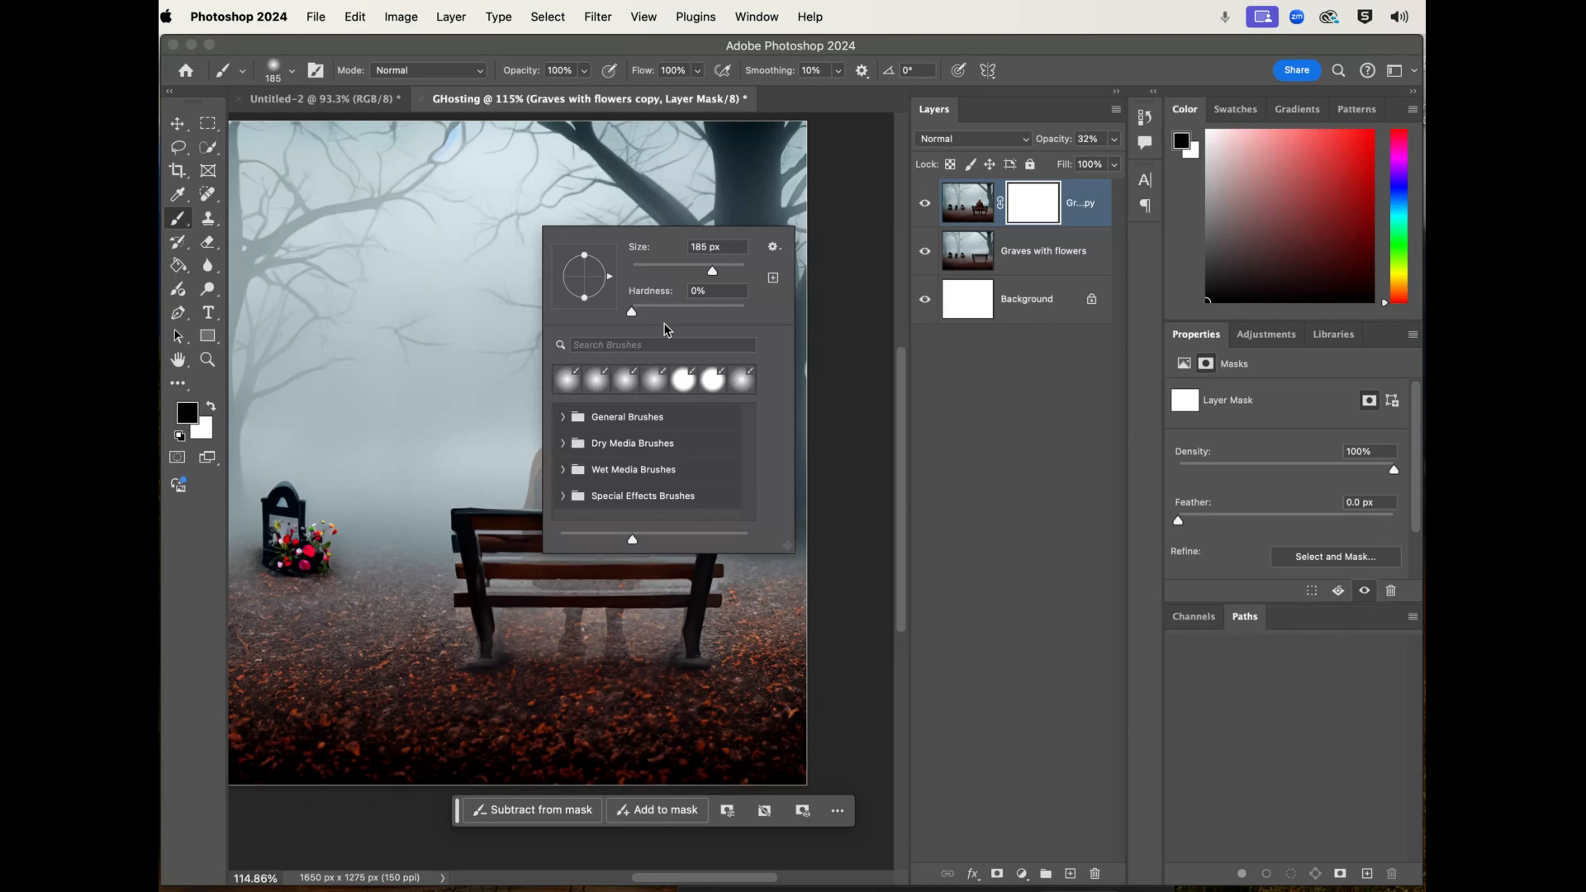
{"action": "left_click", "coordinate": [633, 313]}
{"action": "left_click", "coordinate": [507, 405]}
{"action": "left_click", "coordinate": [580, 467]}
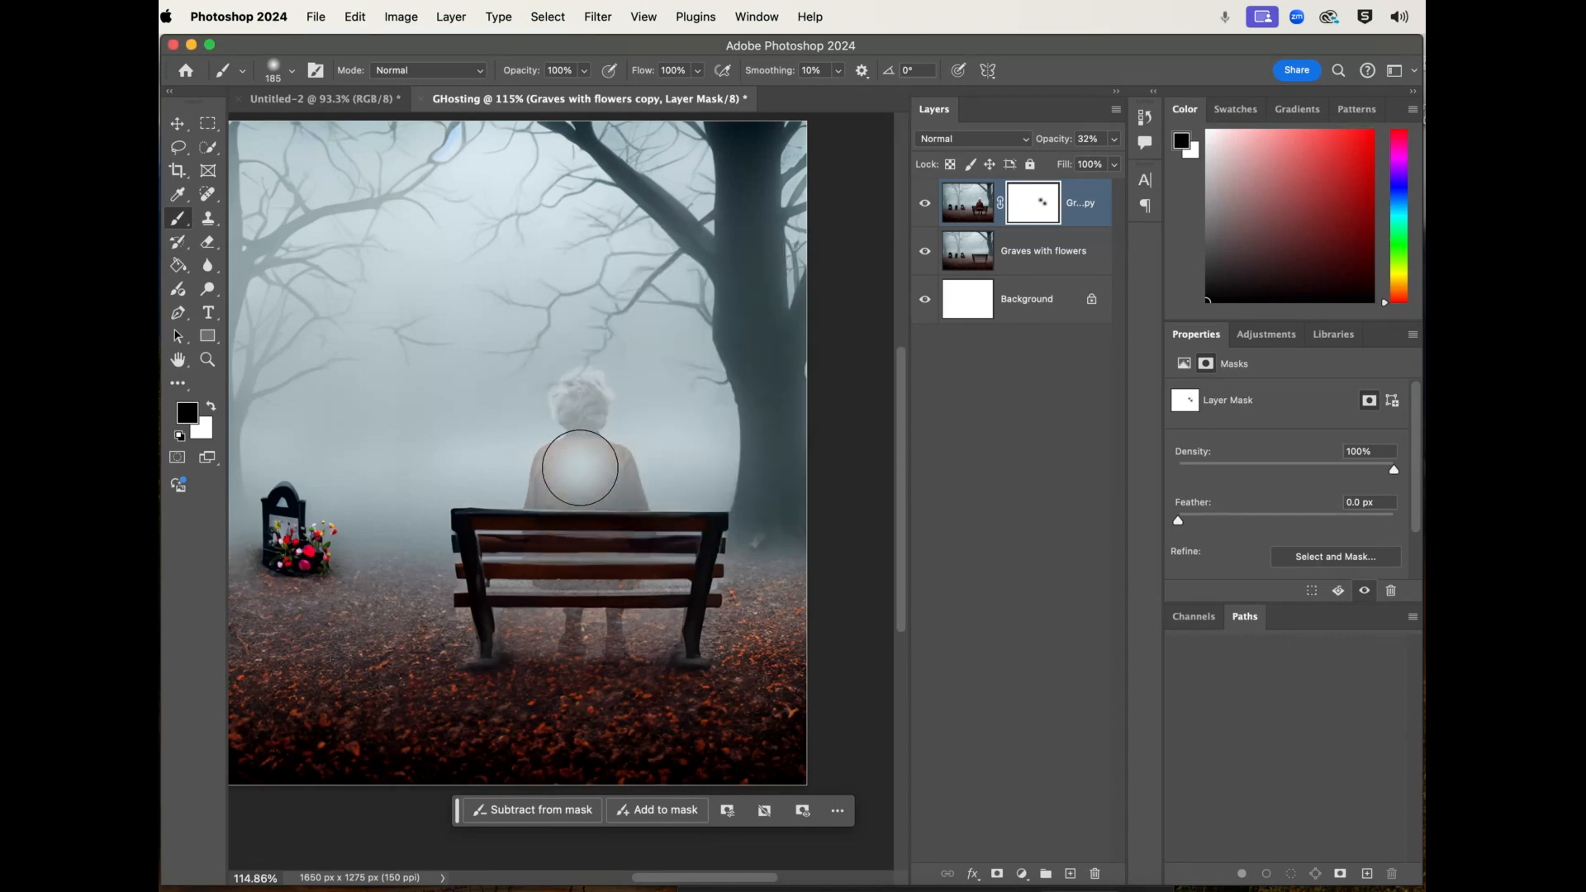
{"action": "key", "text": "super+z"}
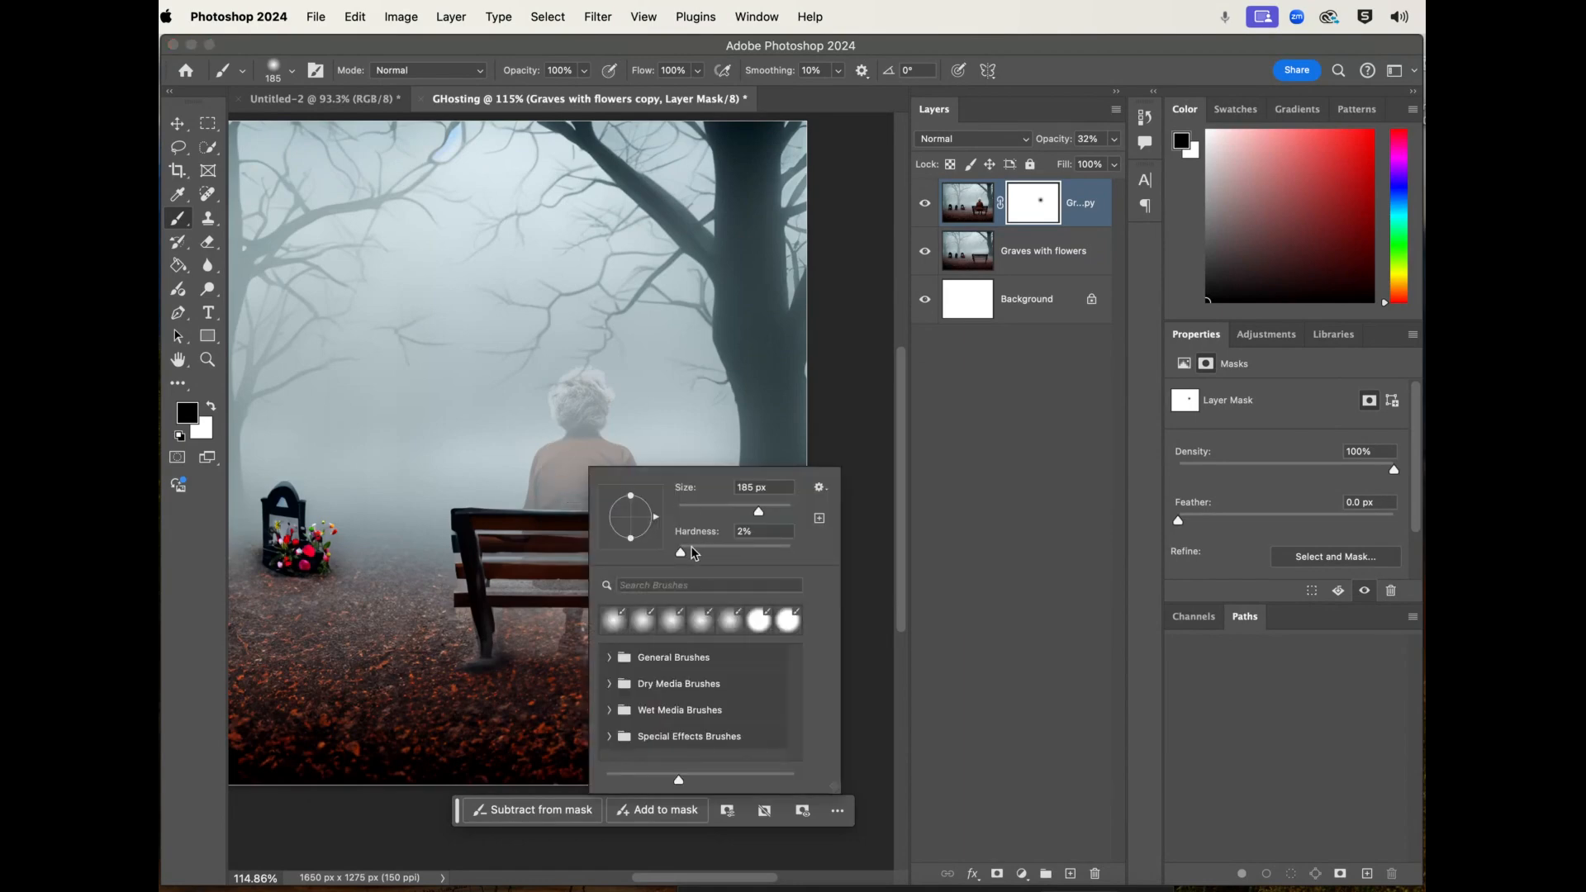
- Try the brush at maximum hardness with a dab on the woman's back in the mask, and undo the dab
{"action": "left_click_drag", "start_coordinate": [683, 552], "coordinate": [842, 555]}
{"action": "key", "text": "Return"}
{"action": "left_click", "coordinate": [570, 471]}
{"action": "key", "text": "super+z"}
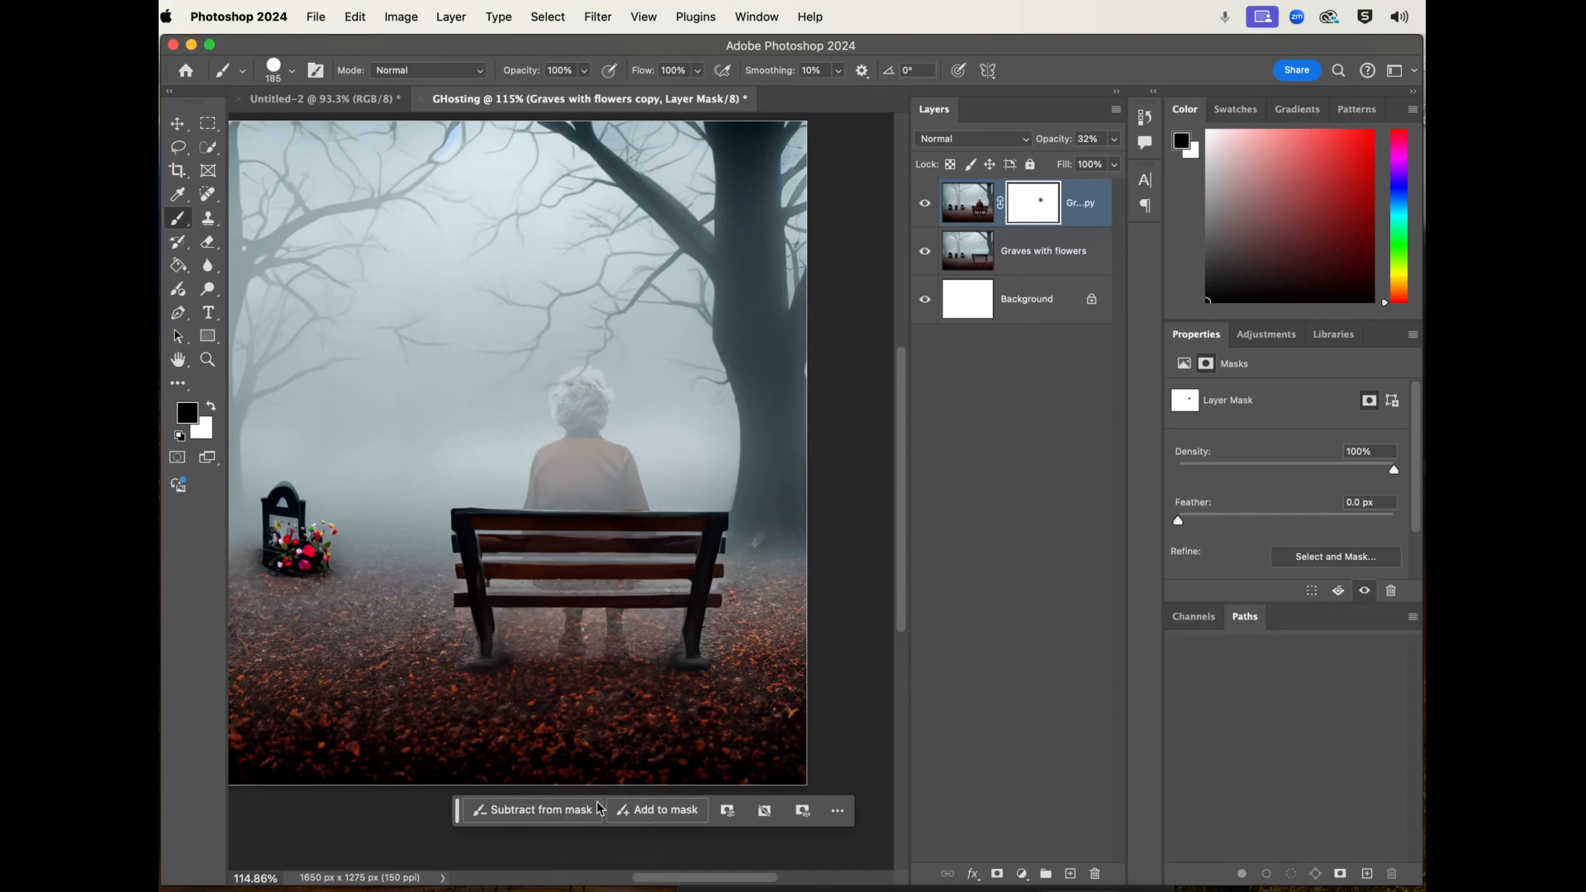
- Set the brush hardness to 0% and check the tip in the detailed brush settings and the brush preset picker
{"action": "right_click", "coordinate": [571, 513]}
{"action": "left_click_drag", "start_coordinate": [668, 595], "coordinate": [637, 599]}
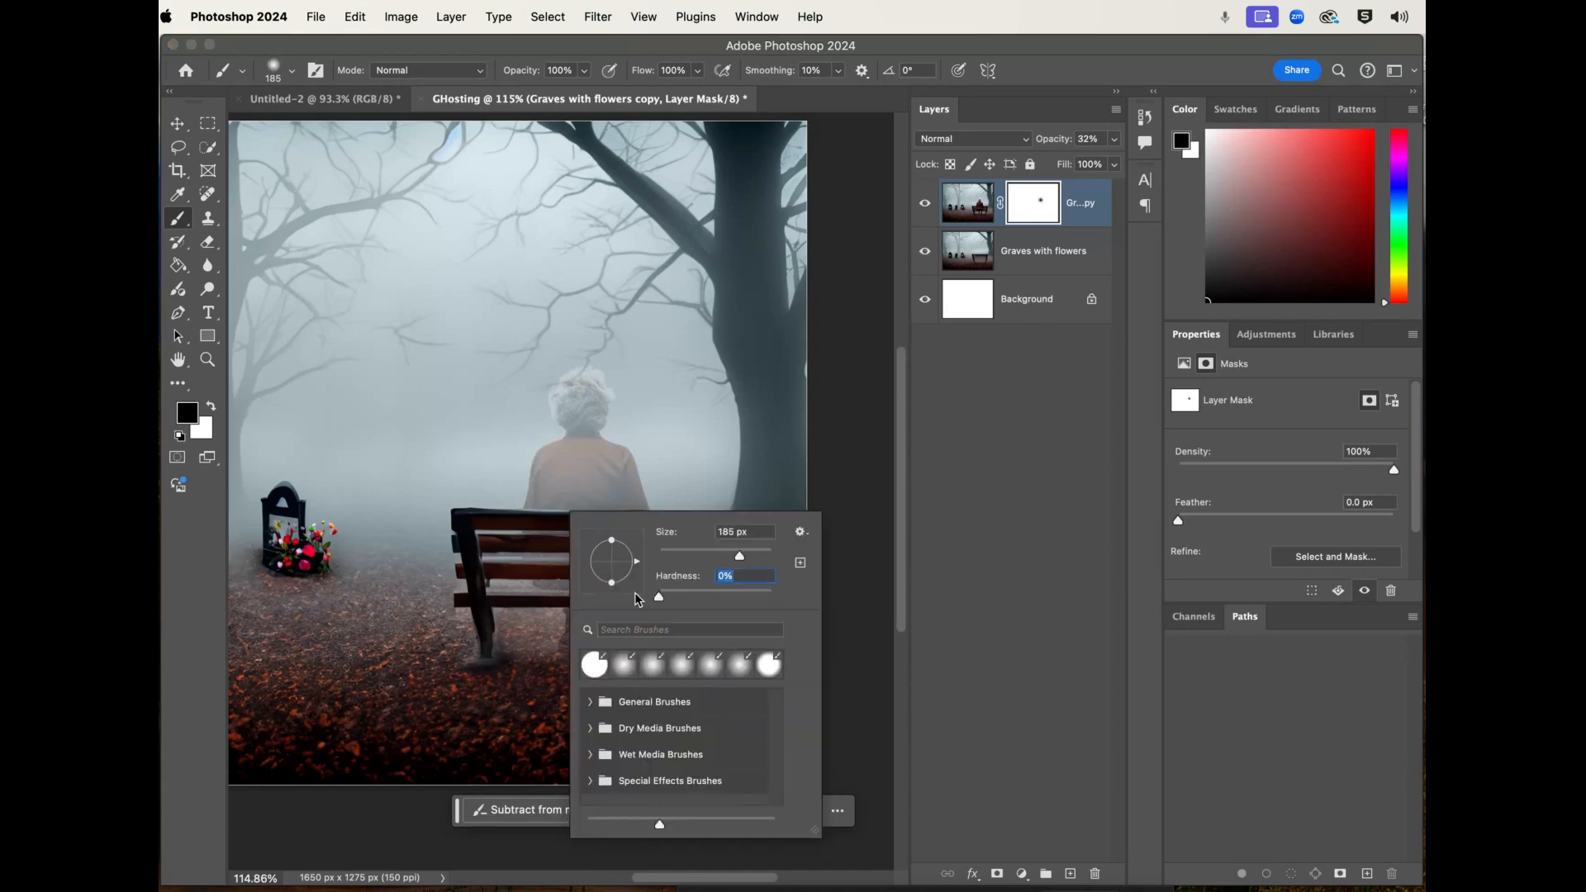
{"action": "left_click", "coordinate": [316, 73]}
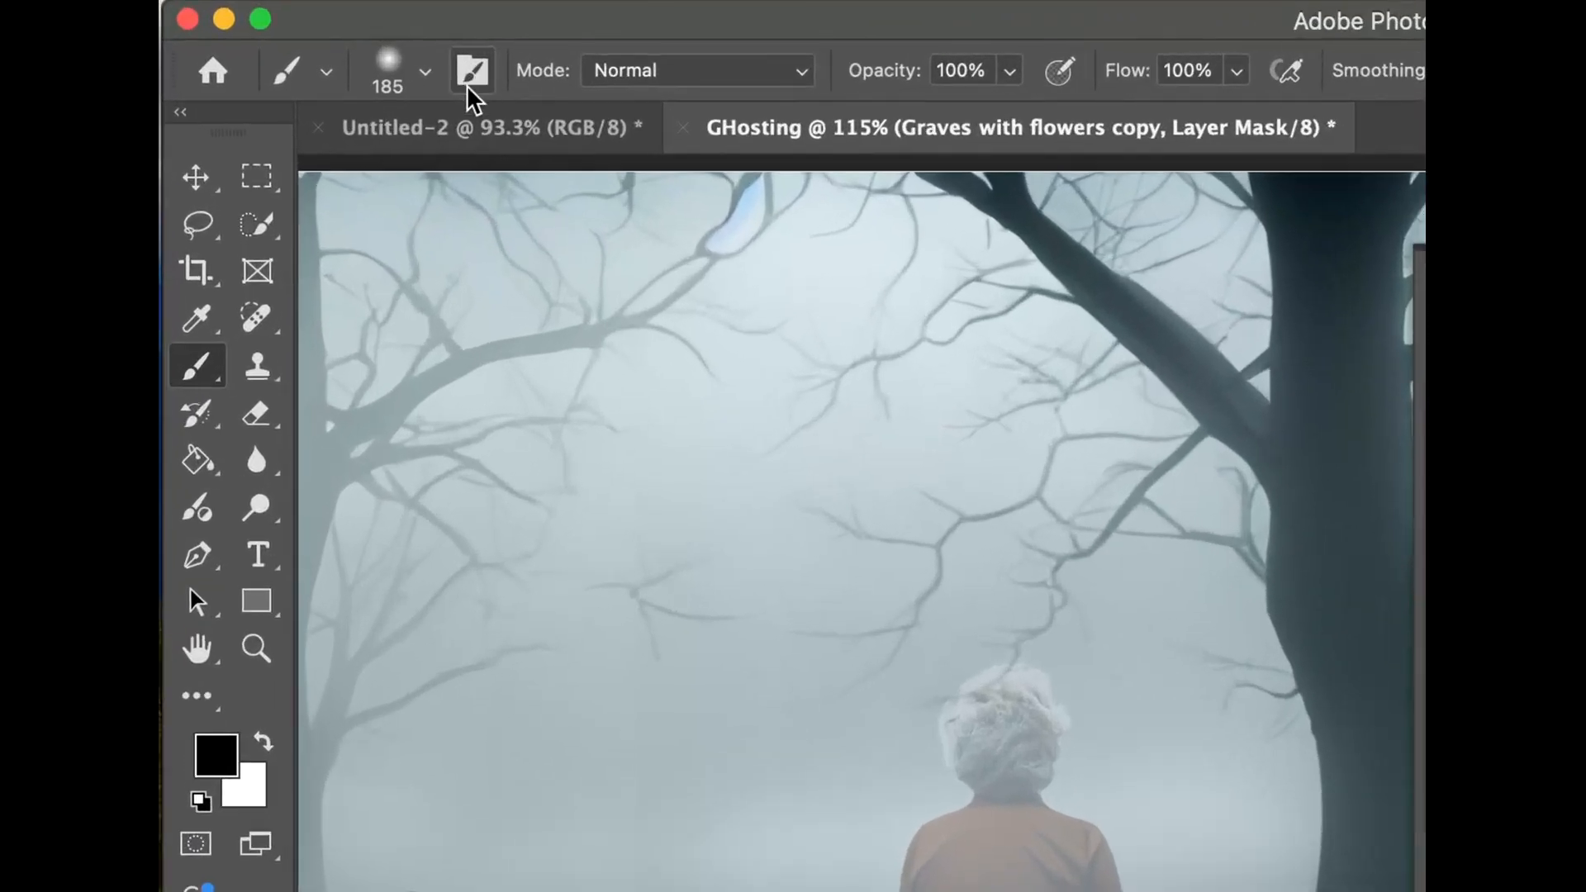
{"action": "left_click", "coordinate": [277, 76]}
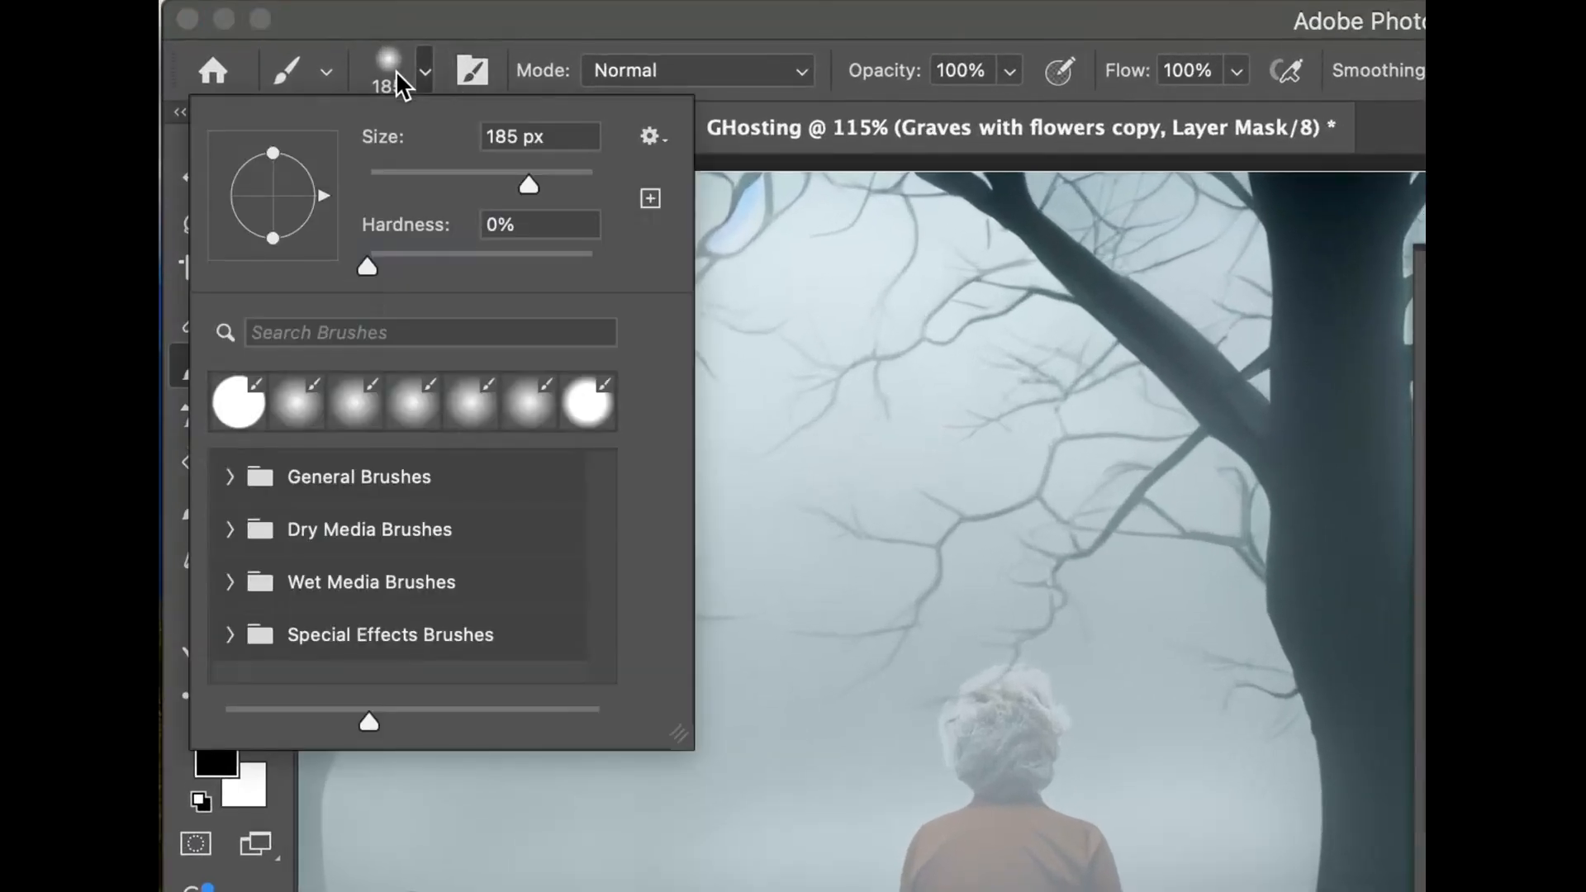
{"action": "left_click", "coordinate": [1256, 386]}
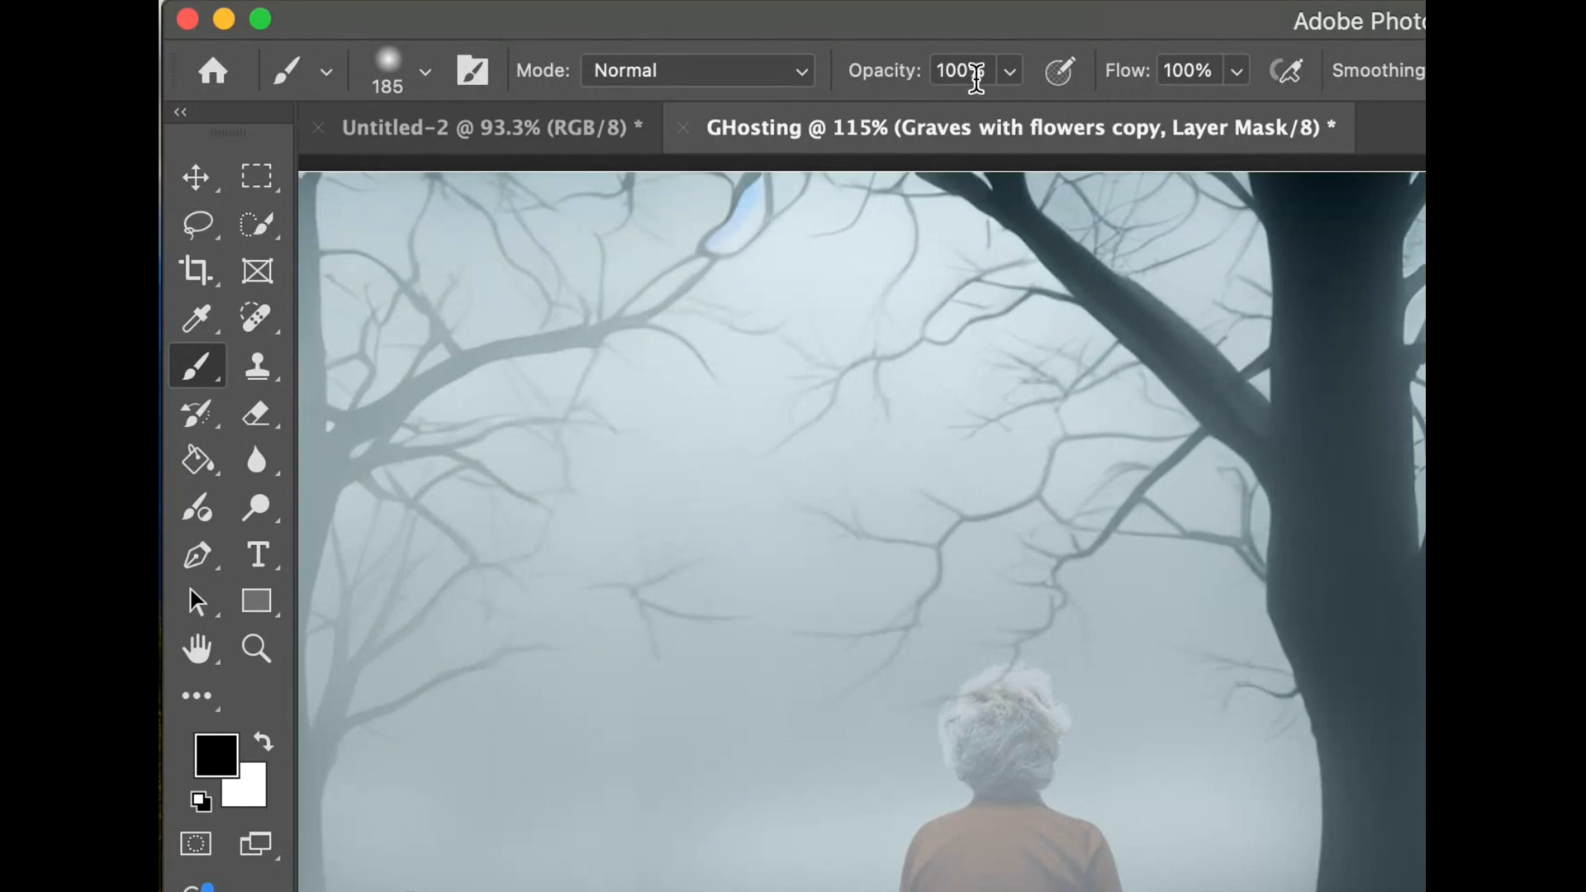
- Lower the brush opacity to 31% and paint black over the woman's legs and torso on the layer mask
{"action": "left_click", "coordinate": [1010, 70]}
{"action": "left_click_drag", "start_coordinate": [1006, 124], "coordinate": [901, 125]}
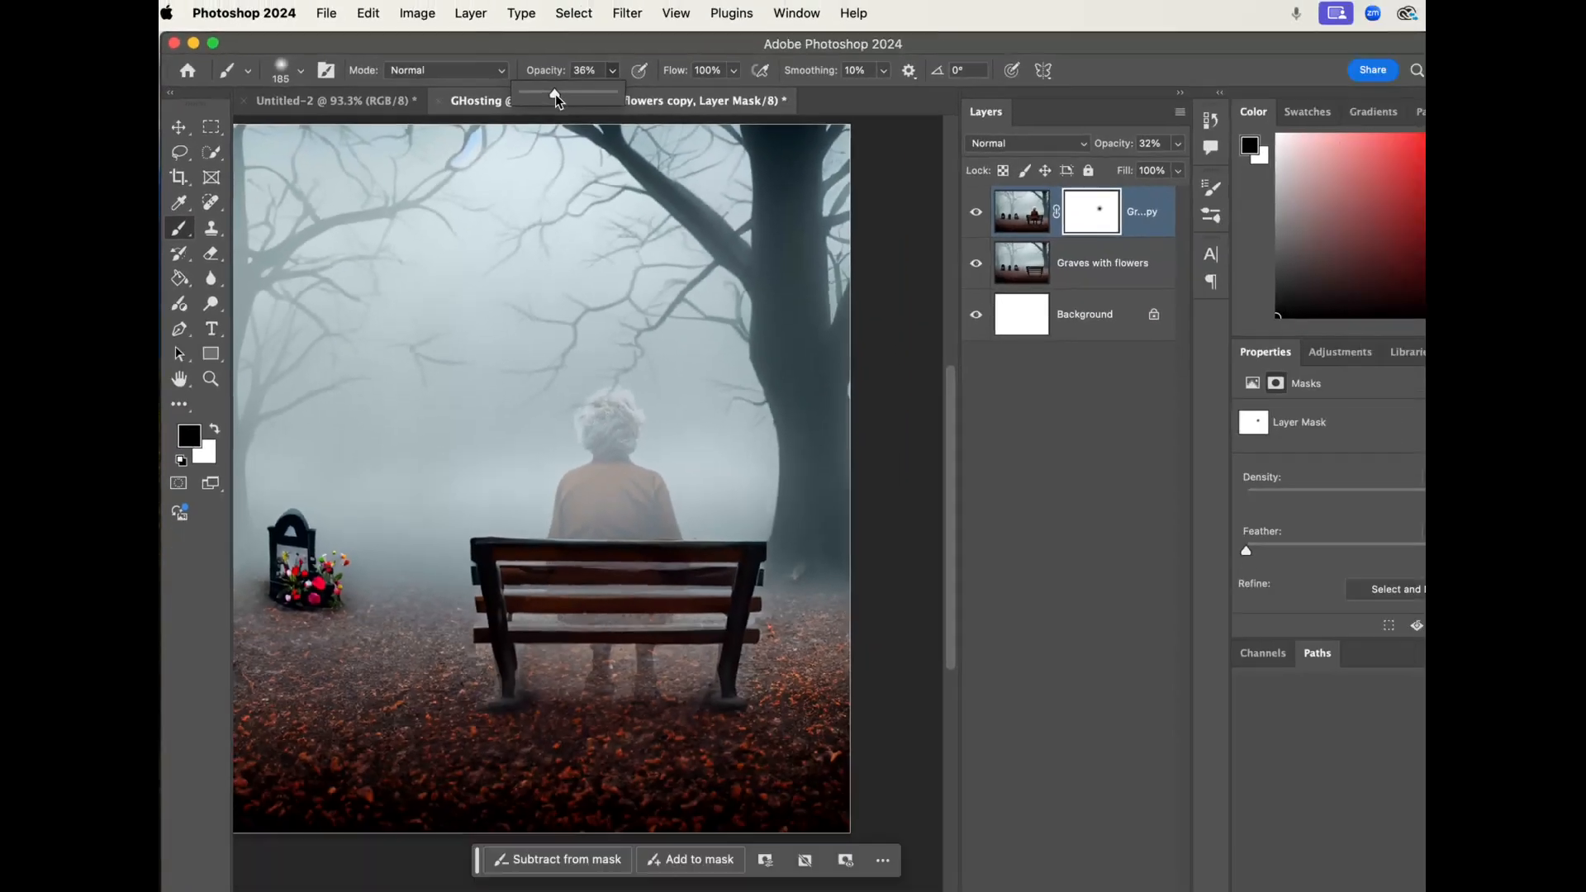
{"action": "left_click_drag", "start_coordinate": [556, 99], "coordinate": [551, 98]}
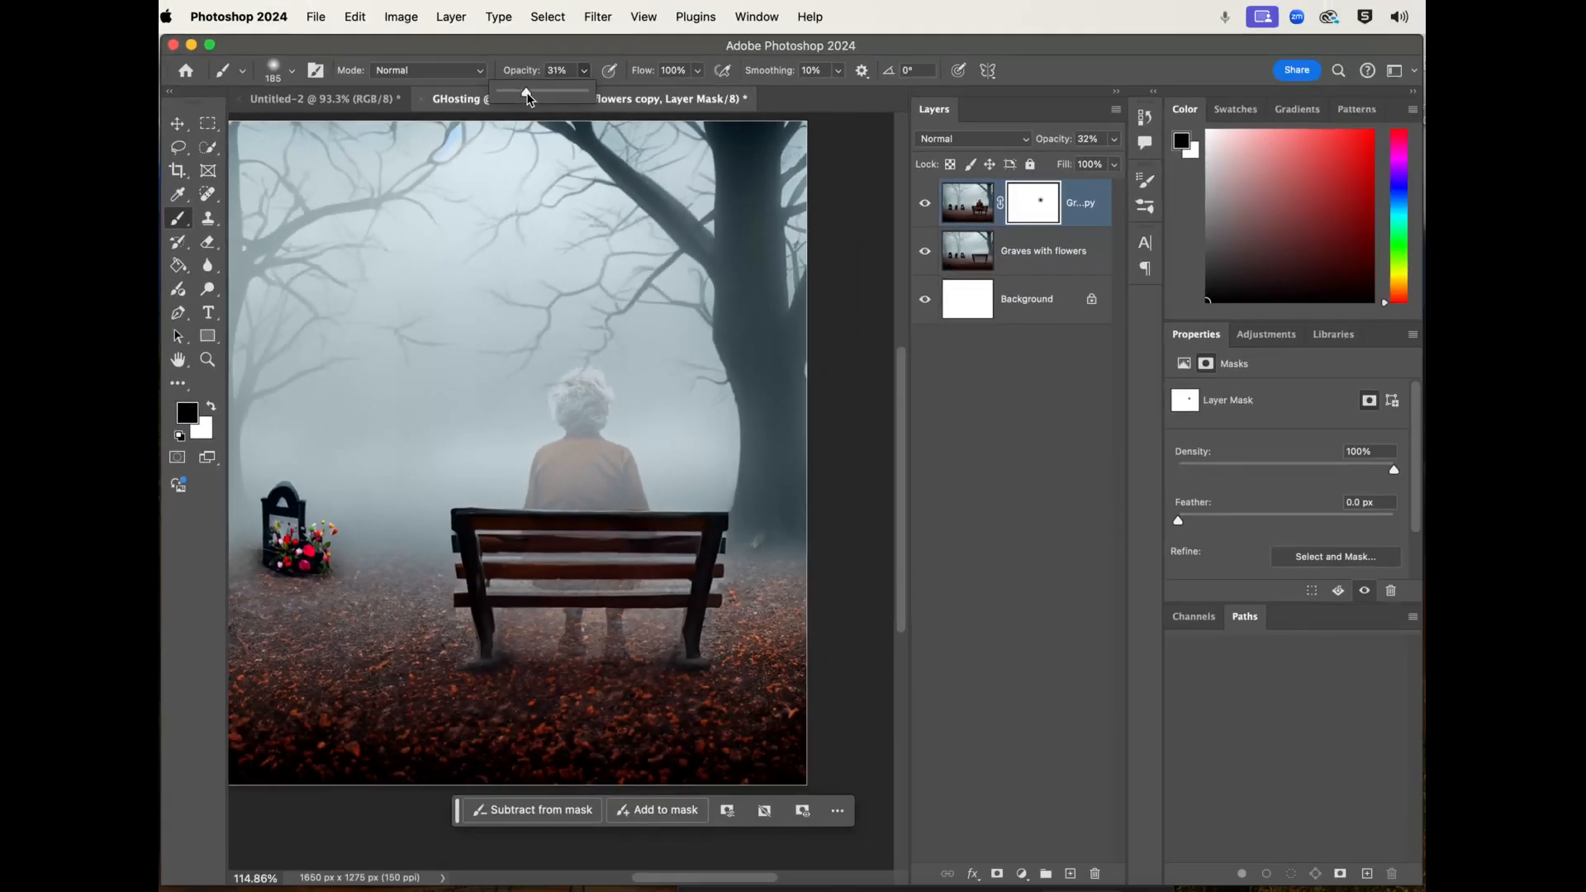
{"action": "mouse_move", "coordinate": [616, 638]}
{"action": "left_mouse_down"}
{"action": "mouse_move", "coordinate": [567, 645]}
{"action": "mouse_move", "coordinate": [556, 602]}
{"action": "mouse_move", "coordinate": [648, 556]}
{"action": "mouse_move", "coordinate": [509, 560]}
{"action": "mouse_move", "coordinate": [662, 479]}
{"action": "mouse_move", "coordinate": [545, 460]}
{"action": "left_mouse_up"}
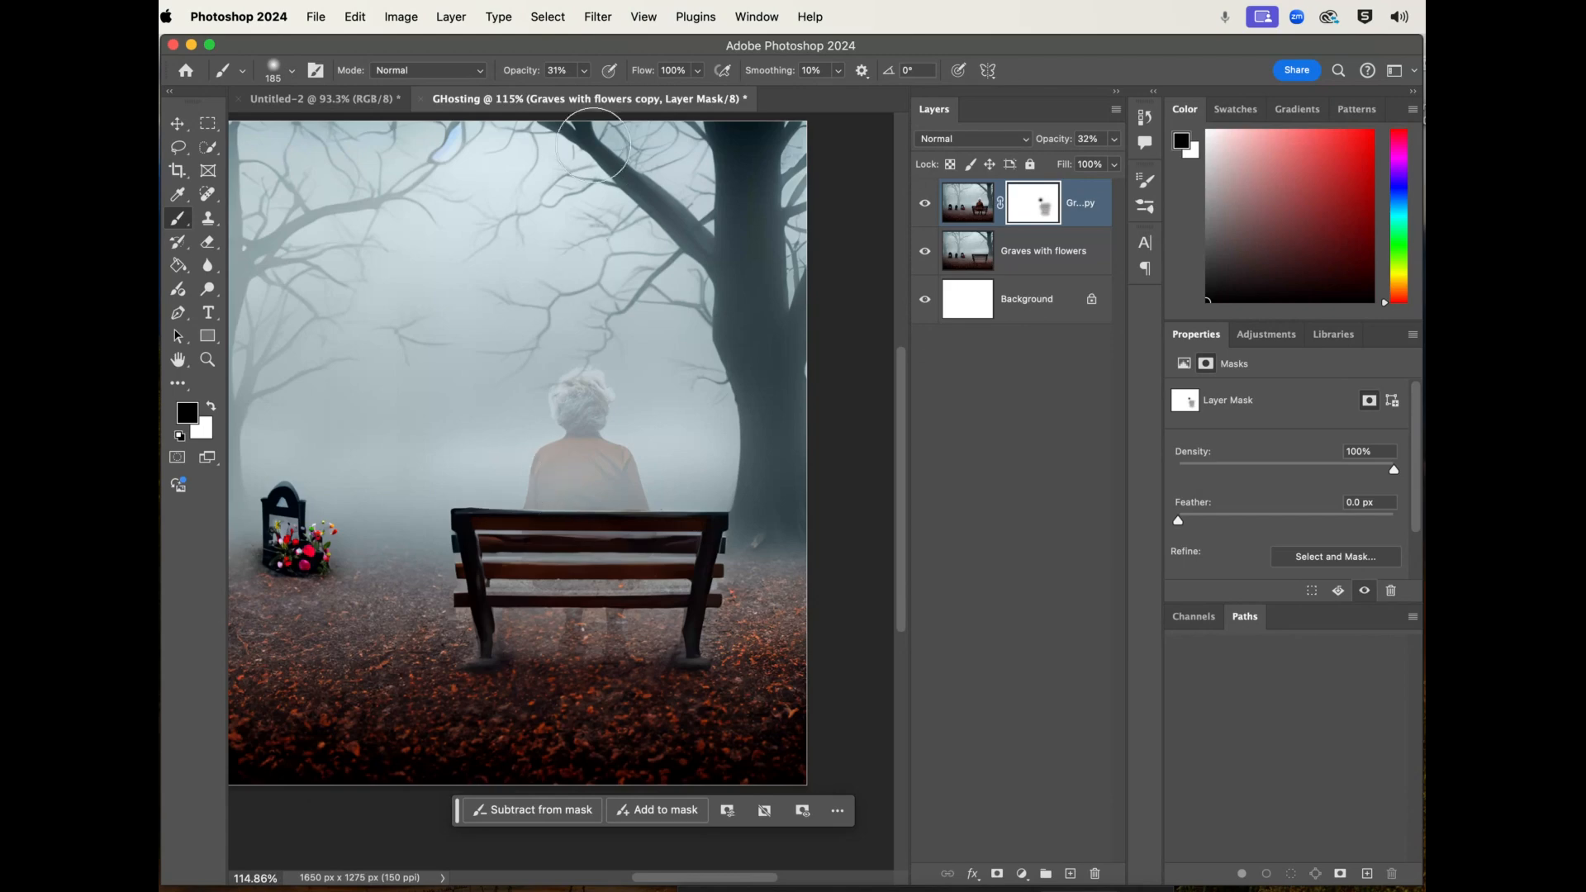
{"action": "mouse_move", "coordinate": [583, 565]}
{"action": "left_mouse_down"}
{"action": "mouse_move", "coordinate": [625, 473]}
{"action": "mouse_move", "coordinate": [652, 542]}
{"action": "mouse_move", "coordinate": [641, 628]}
{"action": "mouse_move", "coordinate": [522, 618]}
{"action": "mouse_move", "coordinate": [540, 665]}
{"action": "mouse_move", "coordinate": [649, 648]}
{"action": "mouse_move", "coordinate": [672, 501]}
{"action": "mouse_move", "coordinate": [519, 491]}
{"action": "mouse_move", "coordinate": [624, 454]}
{"action": "mouse_move", "coordinate": [576, 453]}
{"action": "left_mouse_up"}
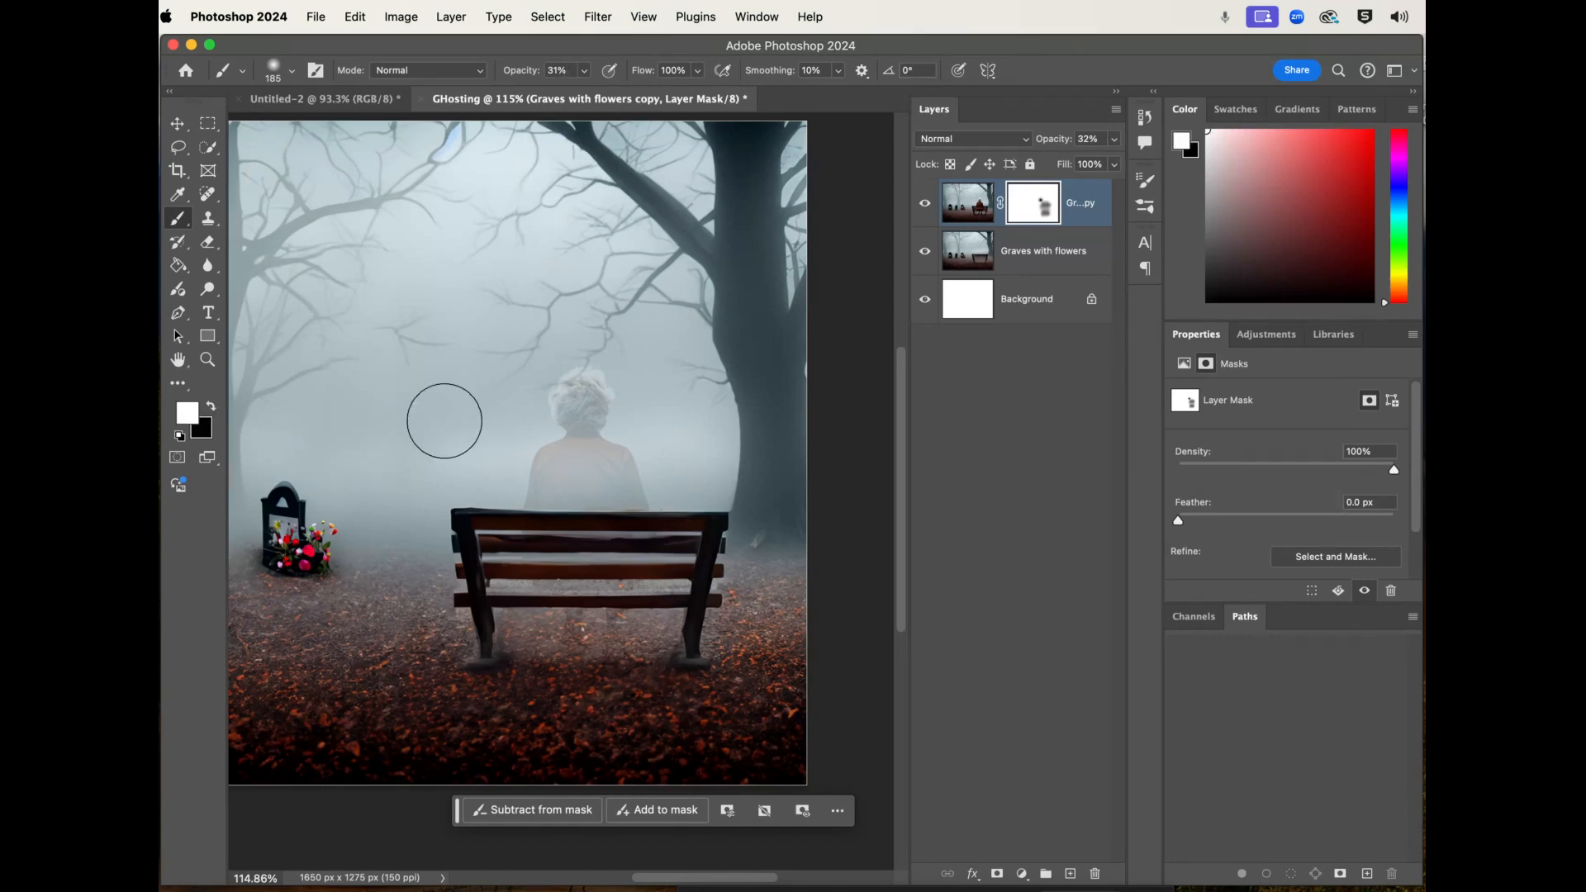
- Partly restore the woman's torso and legs by painting the layer mask with white at 31% brush opacity
{"action": "mouse_move", "coordinate": [639, 430]}
{"action": "left_mouse_down"}
{"action": "mouse_move", "coordinate": [513, 446]}
{"action": "mouse_move", "coordinate": [514, 461]}
{"action": "mouse_move", "coordinate": [667, 478]}
{"action": "mouse_move", "coordinate": [609, 485]}
{"action": "left_mouse_up"}
{"action": "mouse_move", "coordinate": [521, 570]}
{"action": "left_mouse_down"}
{"action": "mouse_move", "coordinate": [642, 569]}
{"action": "mouse_move", "coordinate": [561, 641]}
{"action": "left_mouse_up"}
{"action": "scroll", "coordinate": [561, 641], "scroll_direction": "down", "scroll_amount": 5}
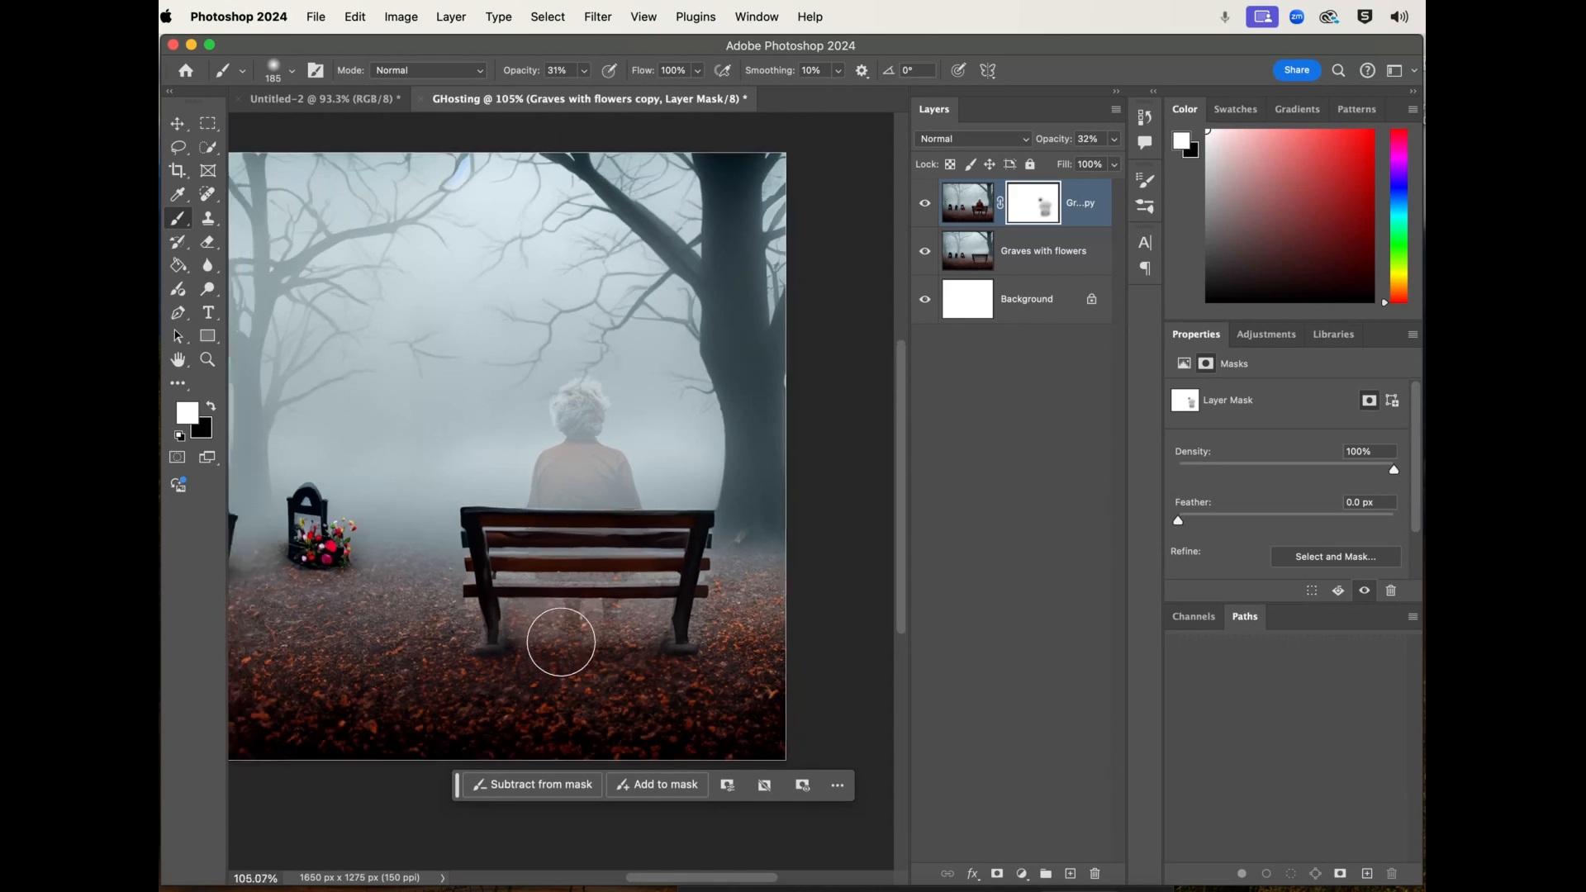
{"action": "scroll", "coordinate": [561, 642], "scroll_direction": "down", "scroll_amount": 2}
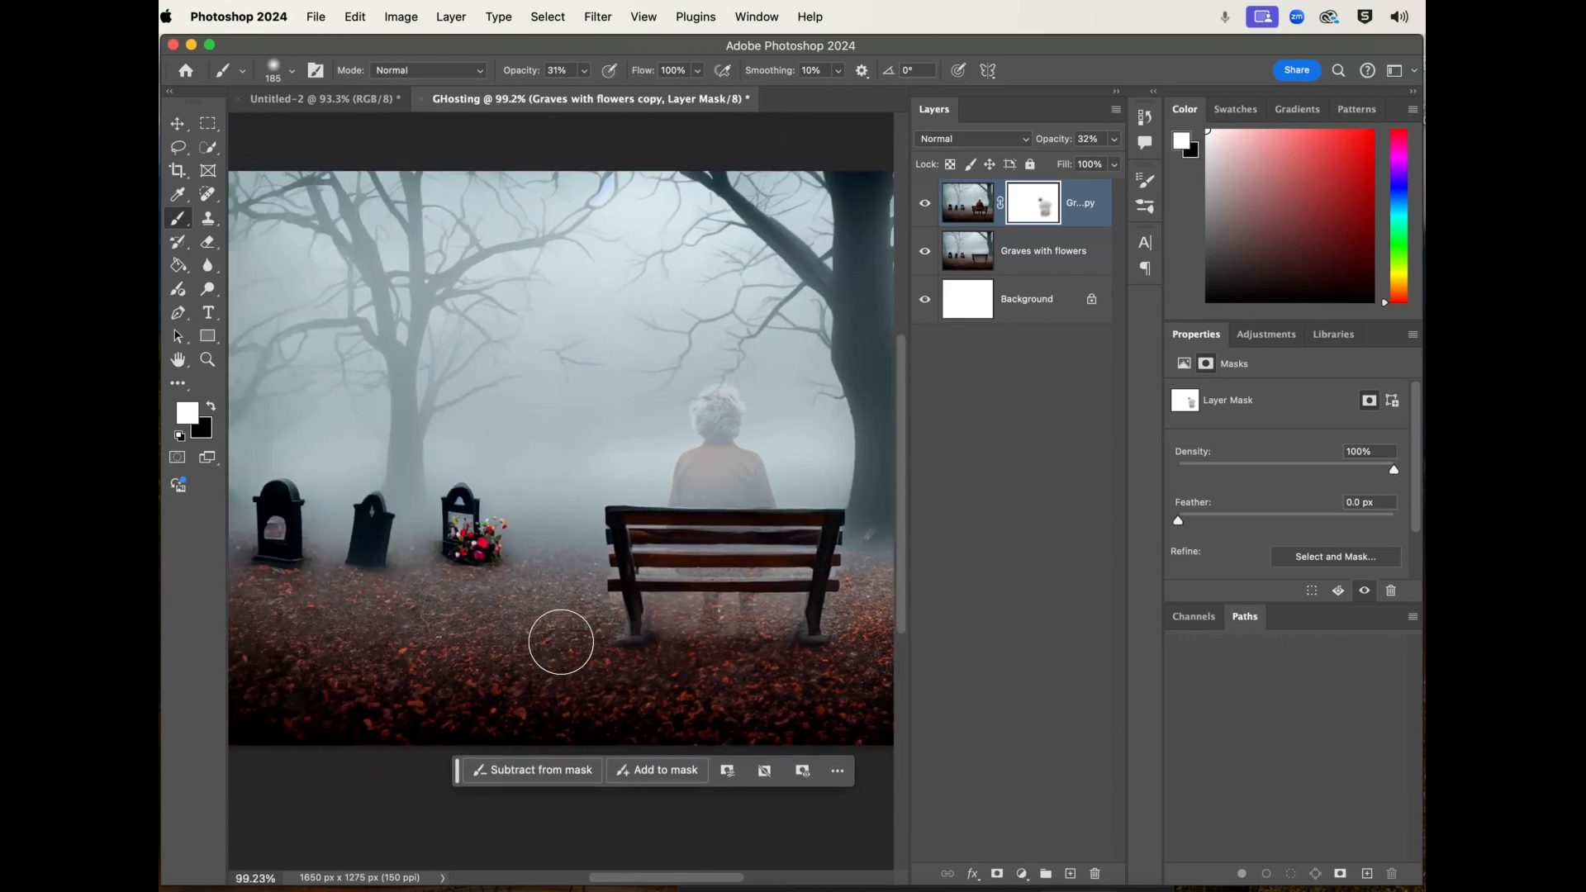
{"action": "scroll", "coordinate": [558, 642], "scroll_direction": "down", "scroll_amount": 3}
{"action": "scroll", "coordinate": [556, 644], "scroll_direction": "left", "scroll_amount": 3}
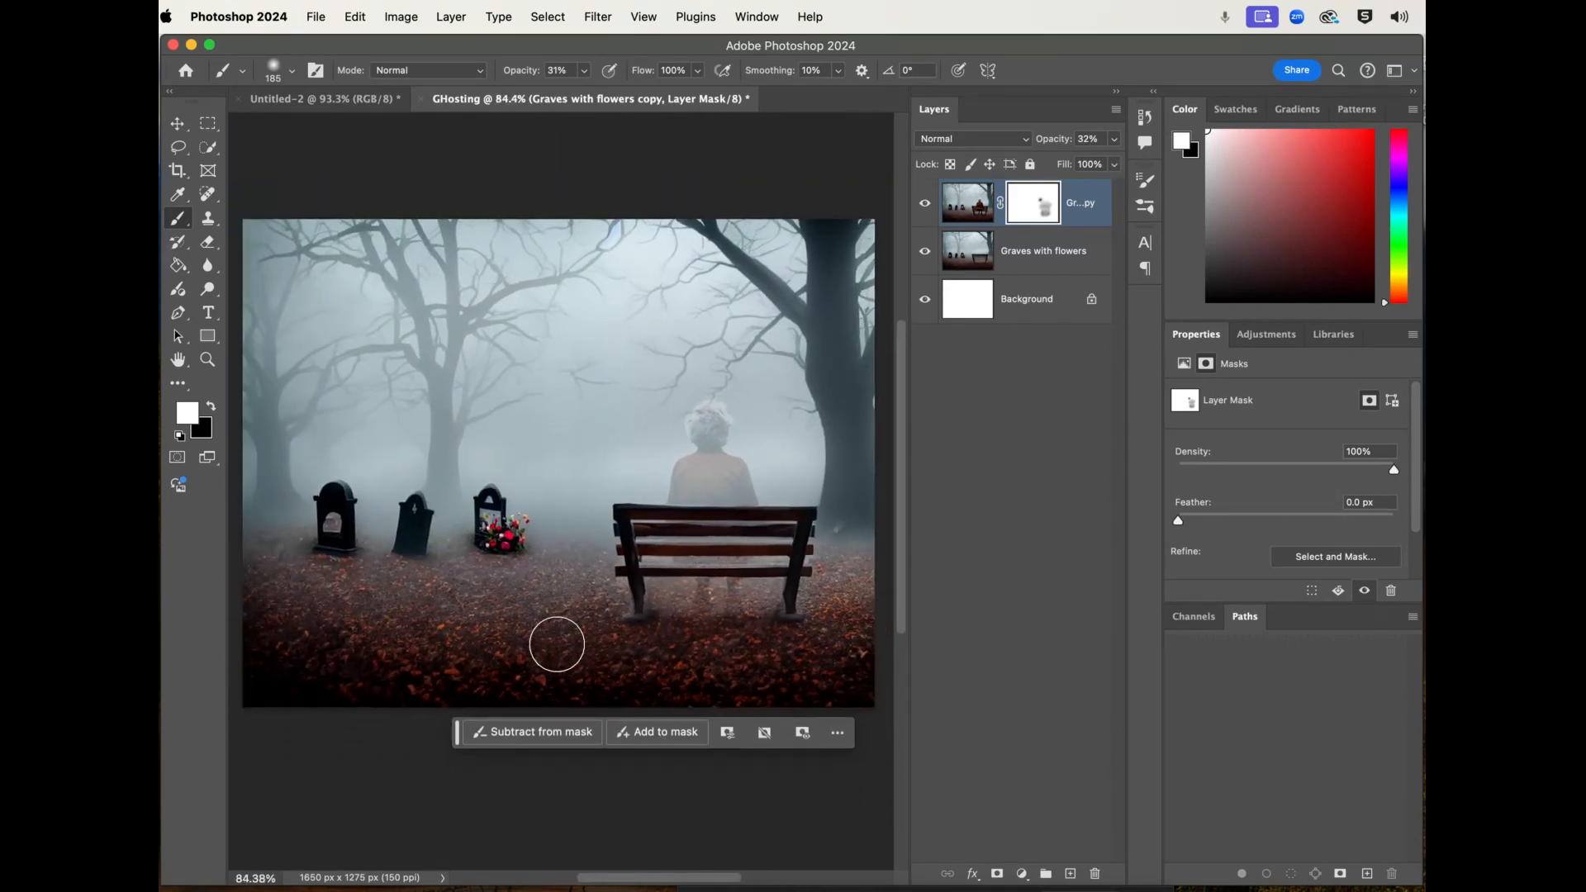
- Open the export options for the finished ghosting image
{"action": "left_click", "coordinate": [328, 18]}
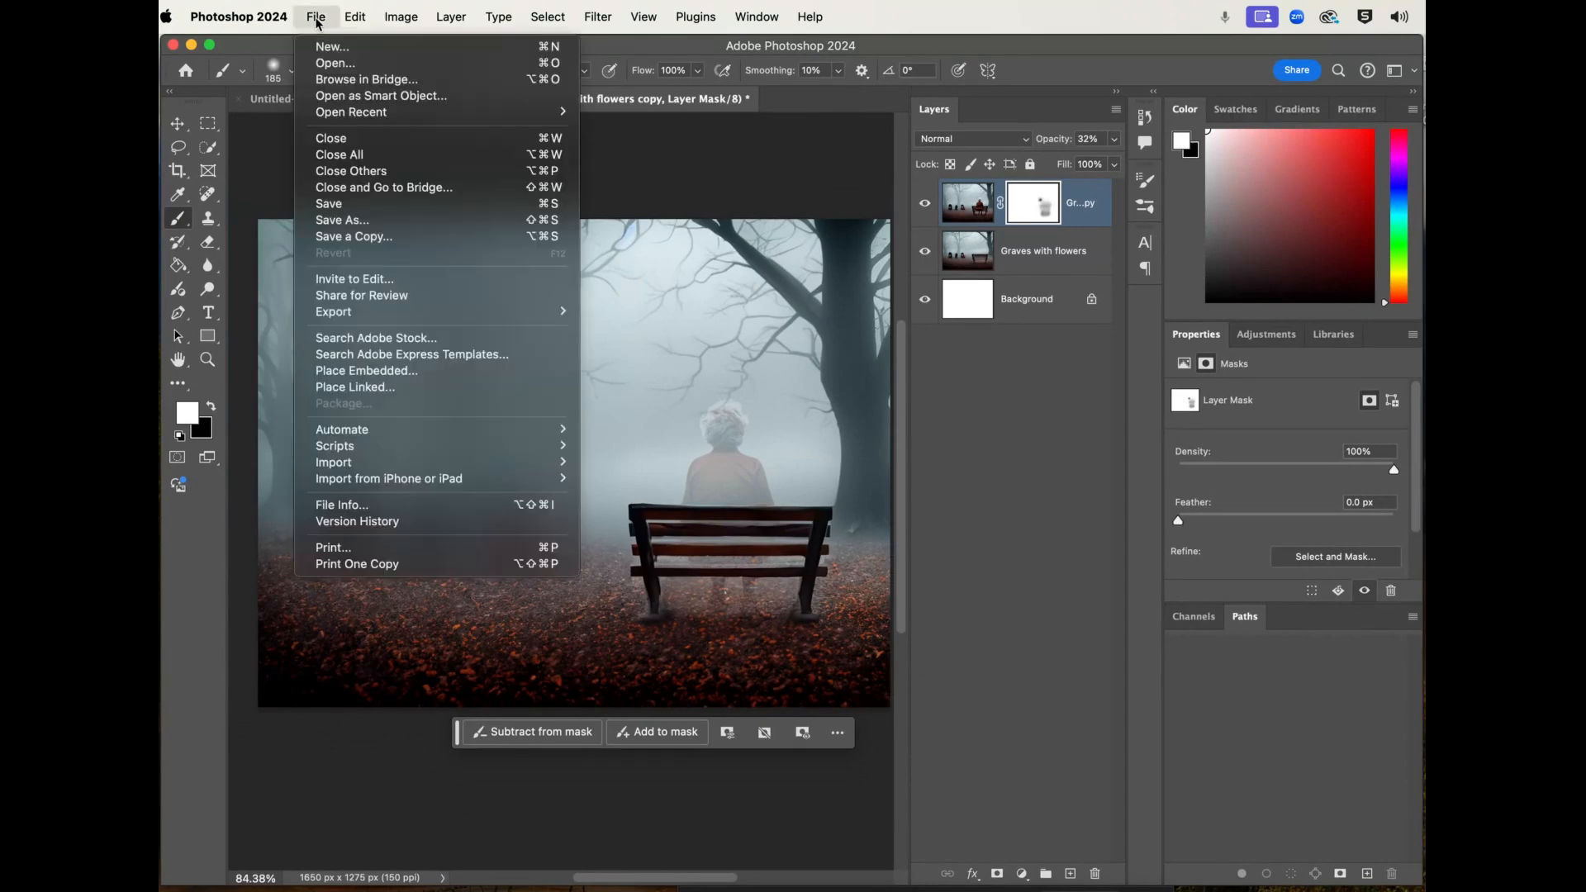
{"action": "mouse_move", "coordinate": [350, 314]}
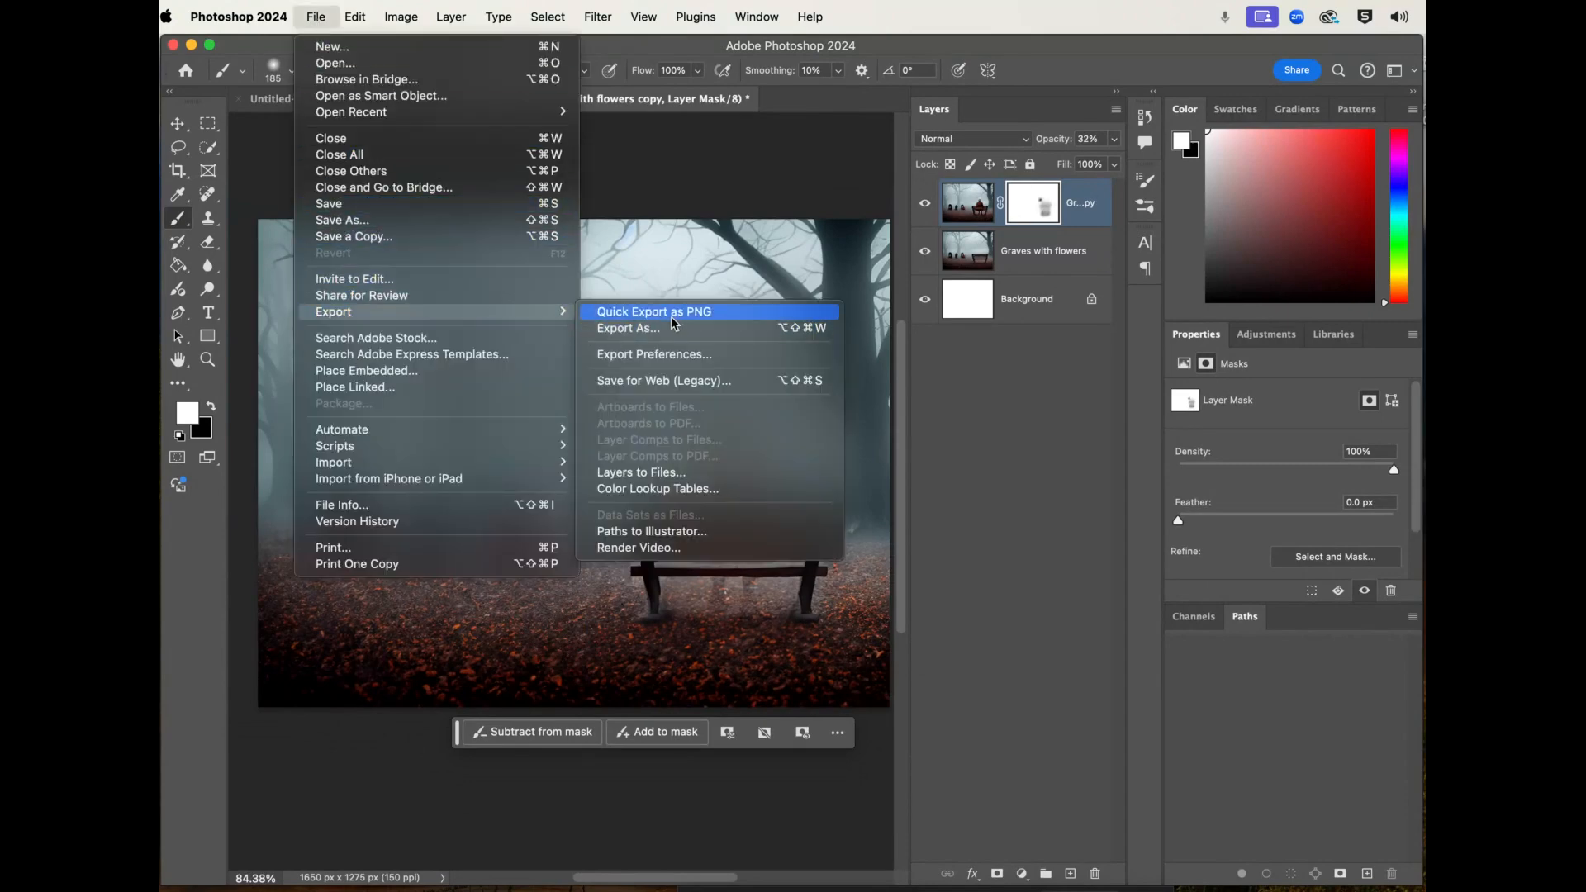